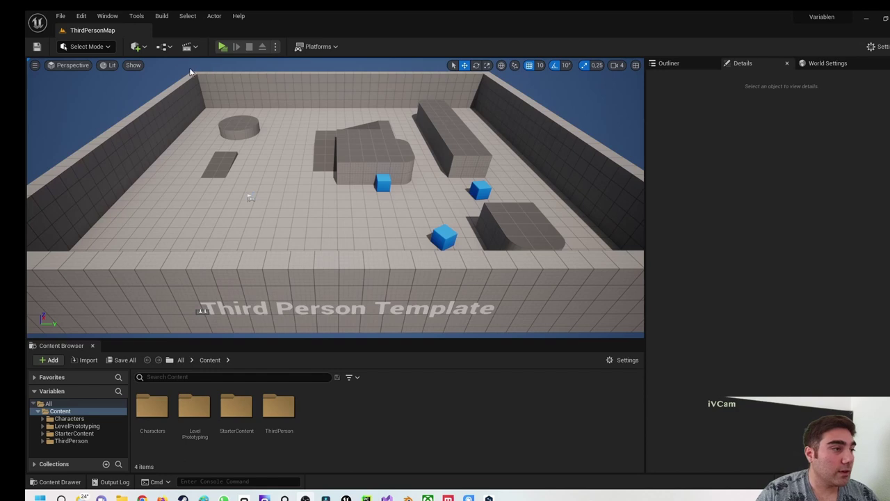
Step: Show the Blueprints toolbar dropdown for the ThirdPersonMap level
left_click(164, 48)
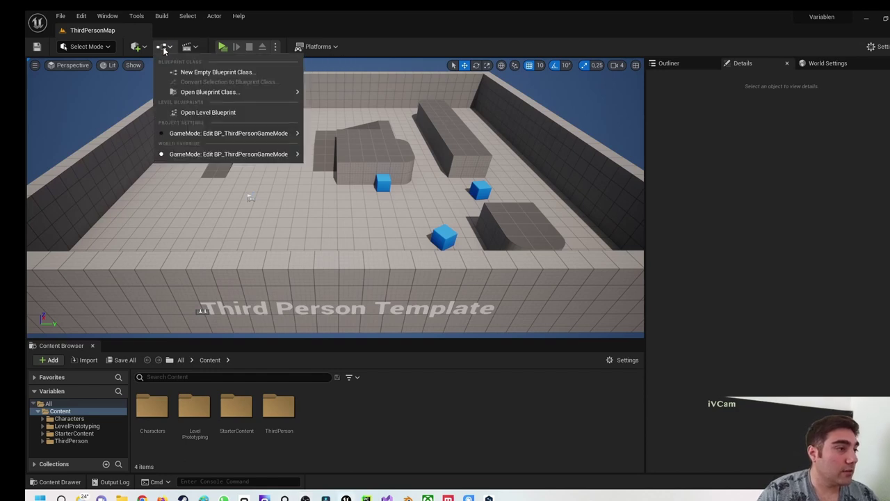
Step: Open the Level Blueprint, check the Text variable's Hello World default, and place the Text node beside Event BeginPlay
left_click(207, 113)
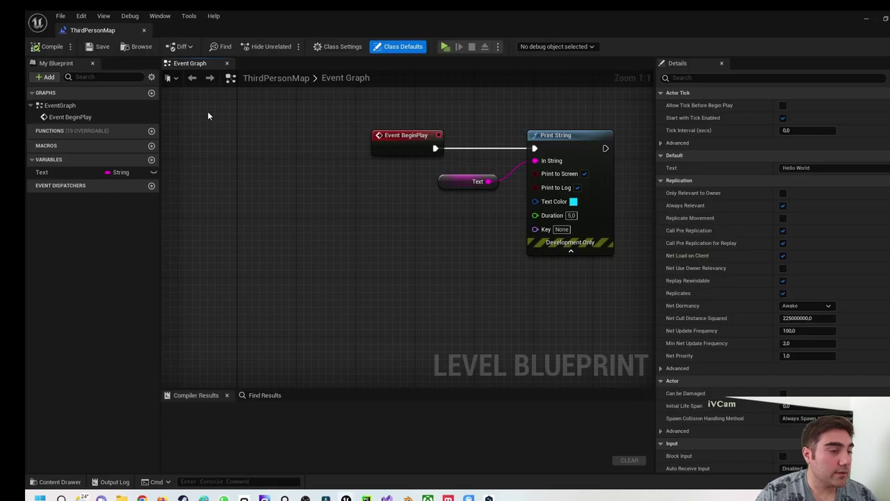
right_click_drag(431, 204, 304, 202)
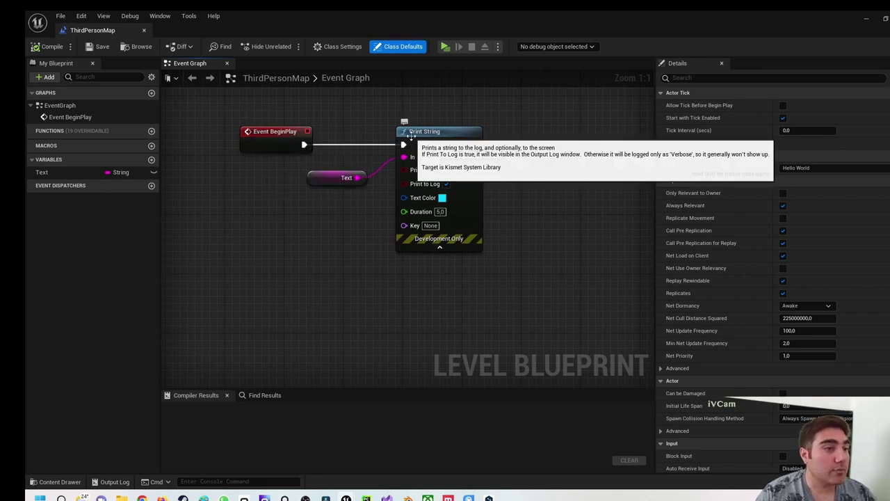
left_click(329, 178)
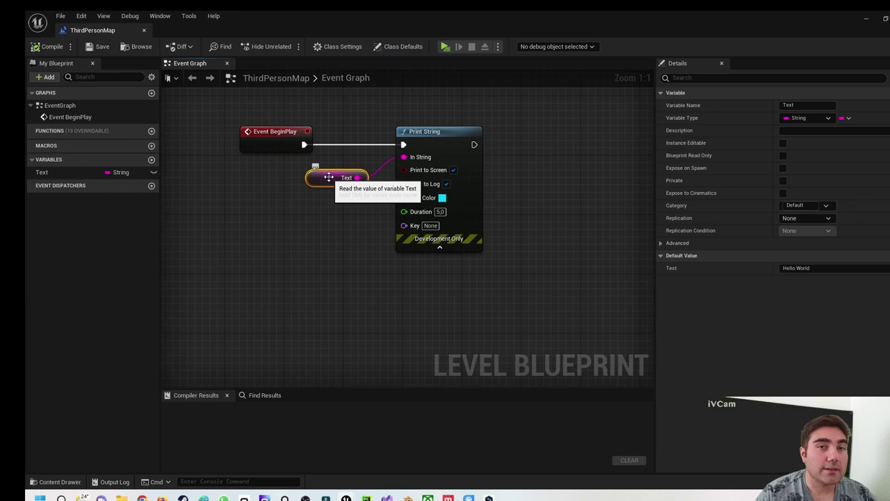
left_click(798, 269)
left_click(364, 260)
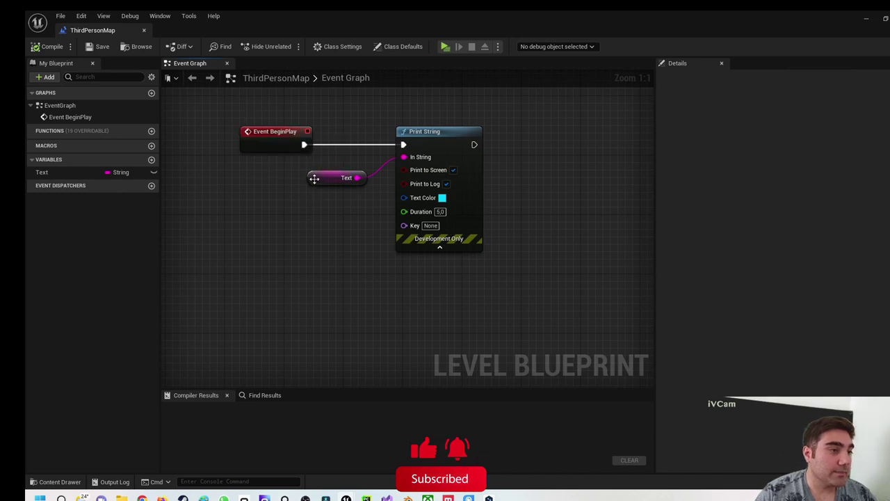
left_click_drag(314, 179, 262, 171)
left_click(291, 209)
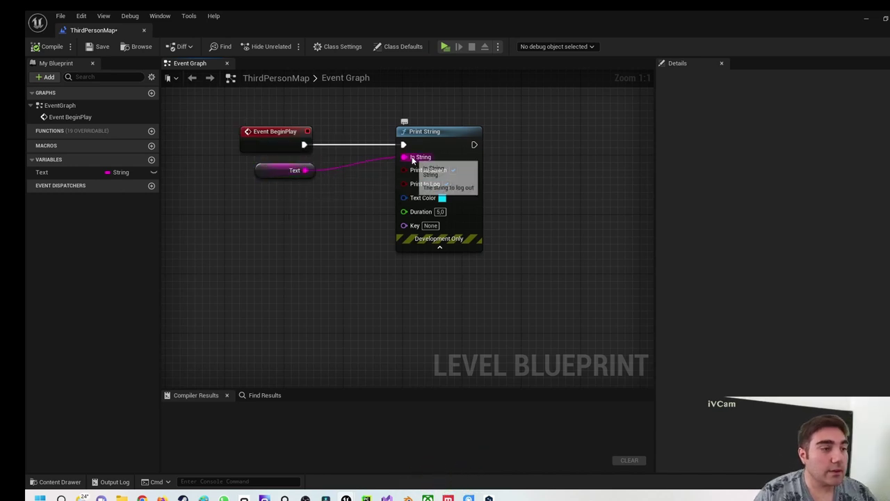
left_click(265, 172)
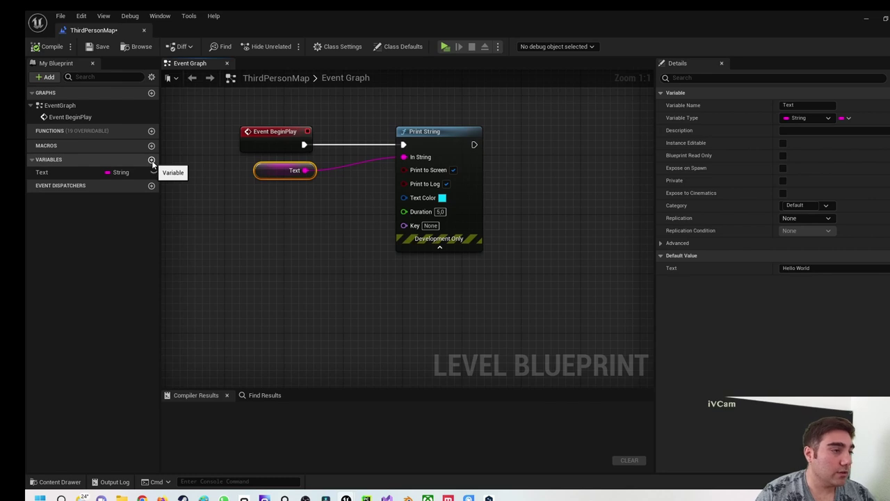
Step: Create an Integer variable named Alter with a default value of 34, and compile
left_click(61, 172)
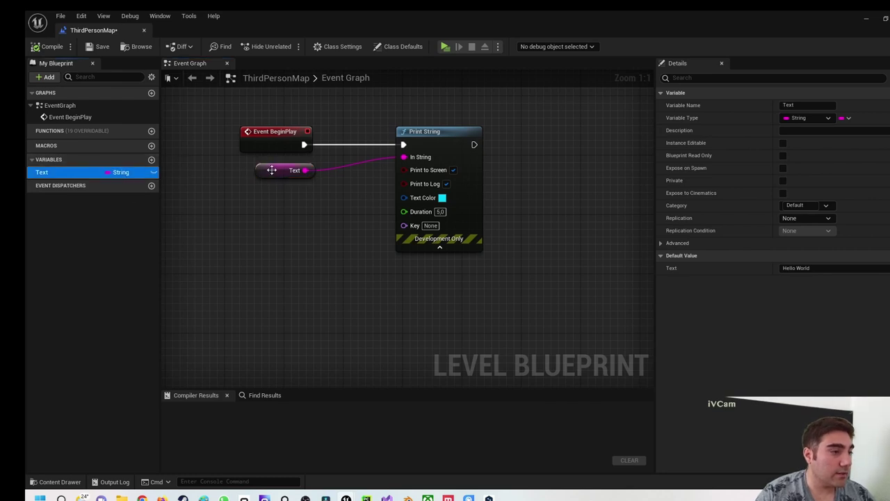
left_click(151, 160)
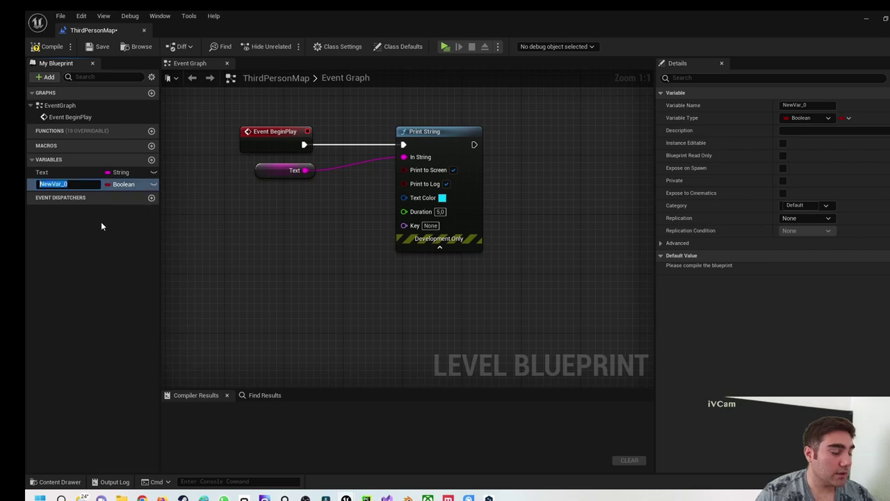
type("A")
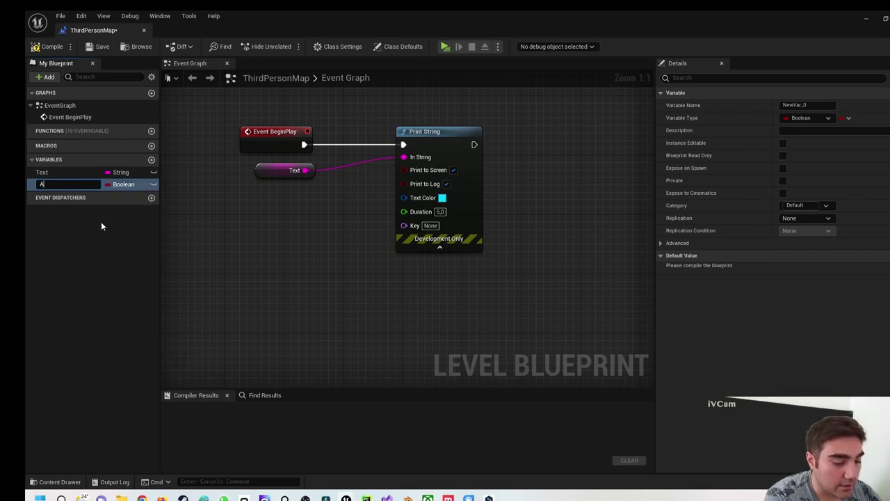
type("lter")
key("Return")
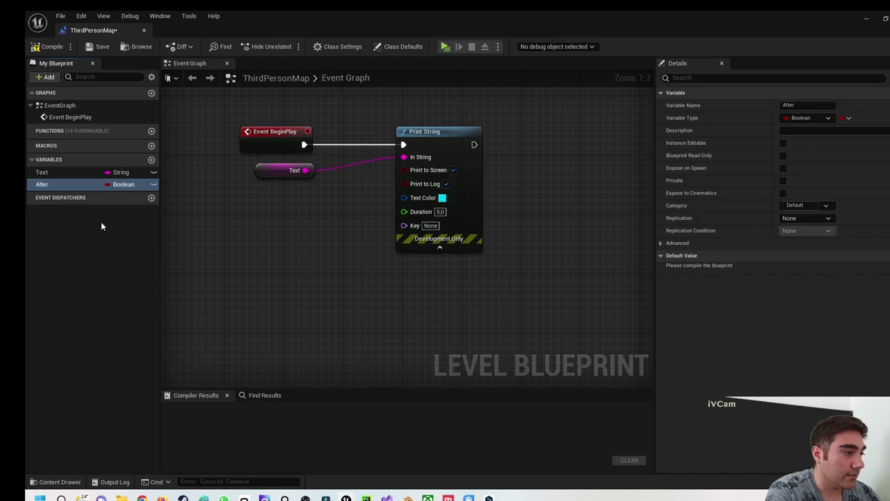
left_click(123, 184)
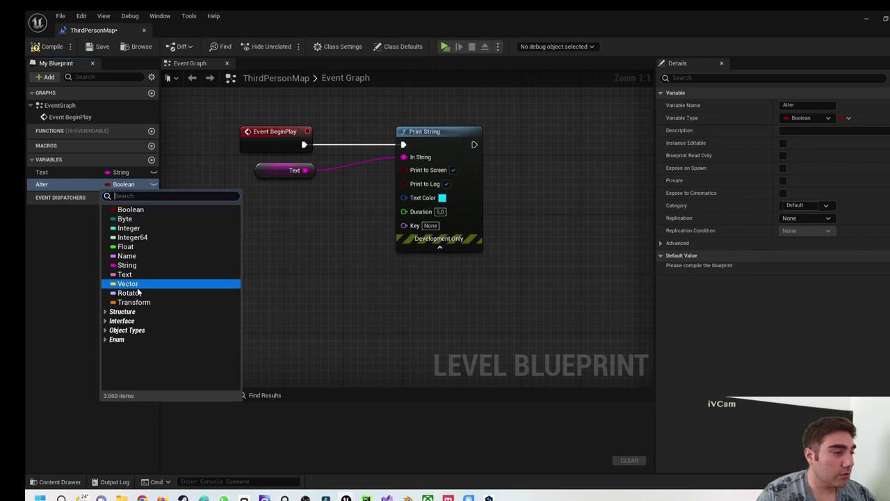
left_click(135, 229)
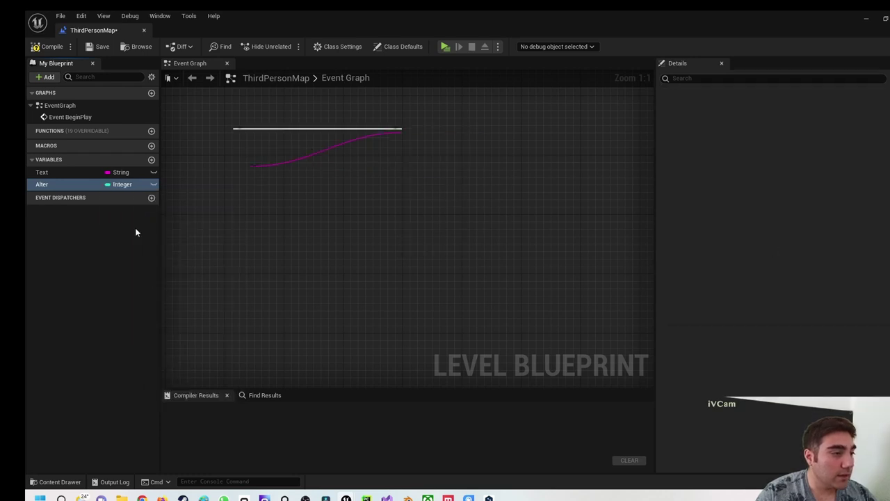
left_click(48, 47)
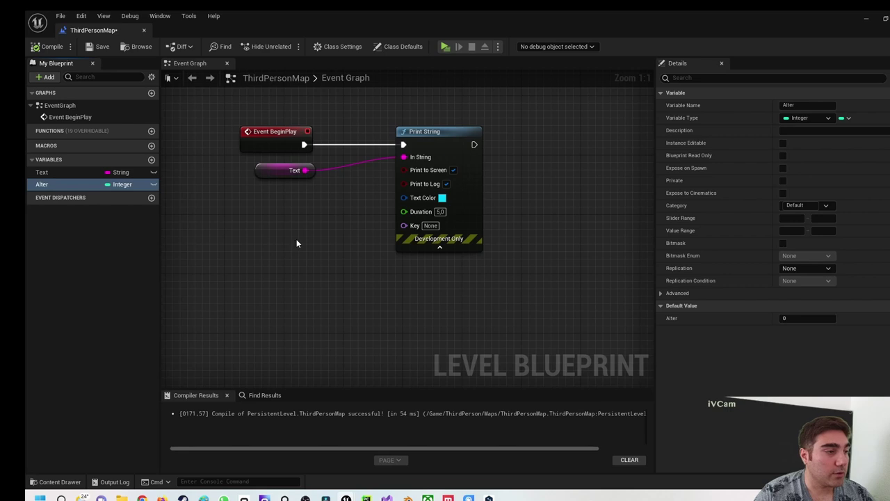
left_click(796, 318)
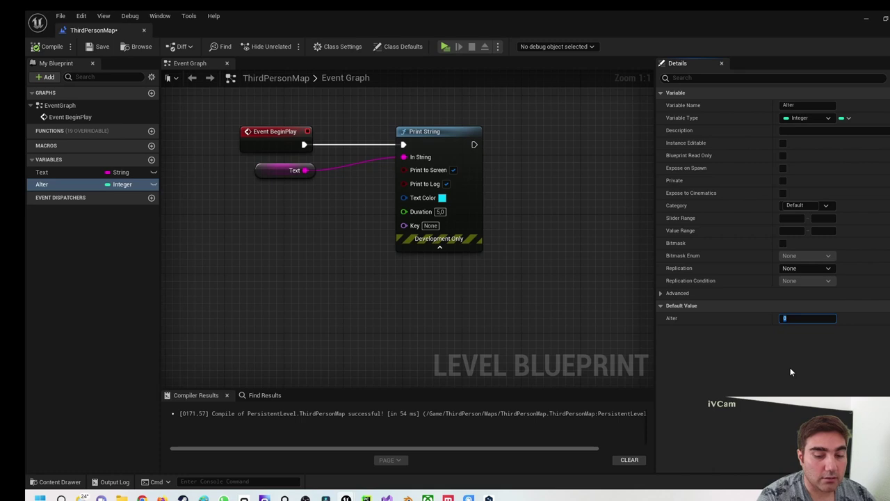
type("34")
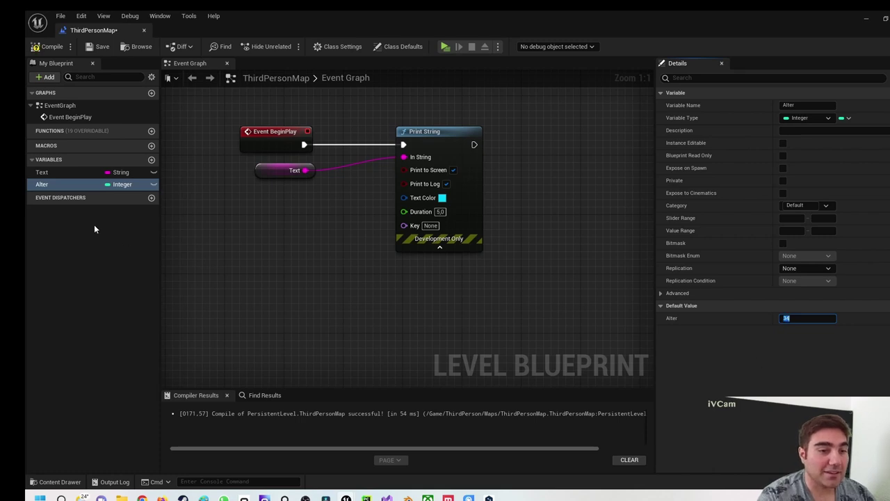
left_click(44, 47)
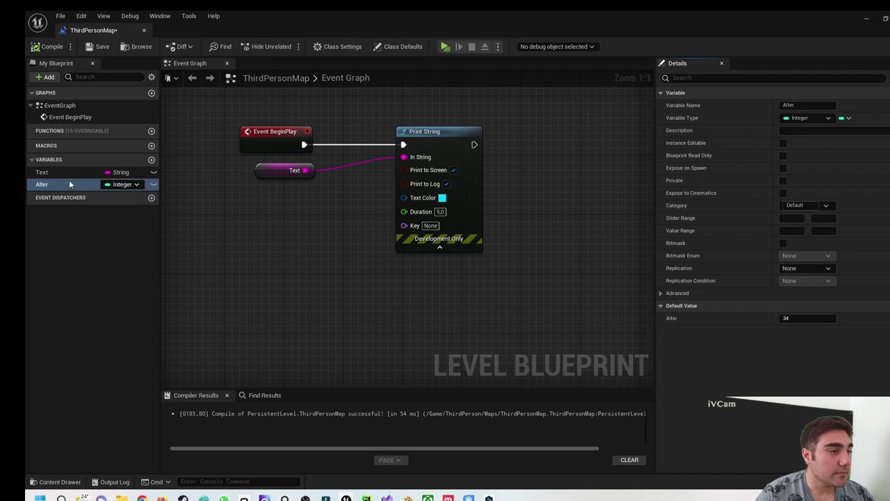
Step: Add a Float variable Gesundheit with default 0.0, compile, and move Print String further right
left_click(151, 162)
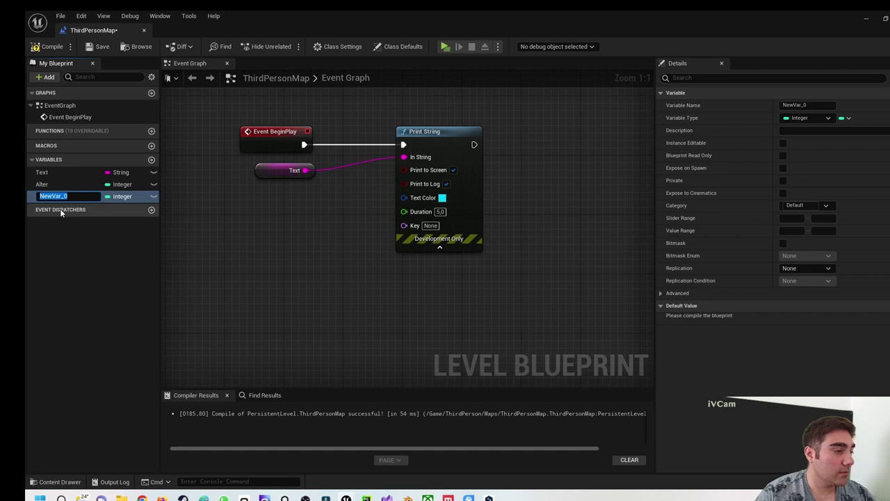
type("Ges")
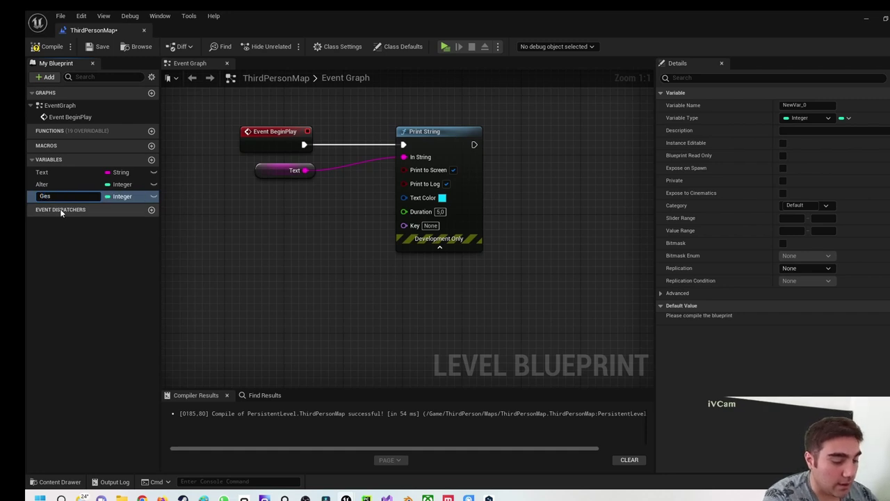
type("undheit")
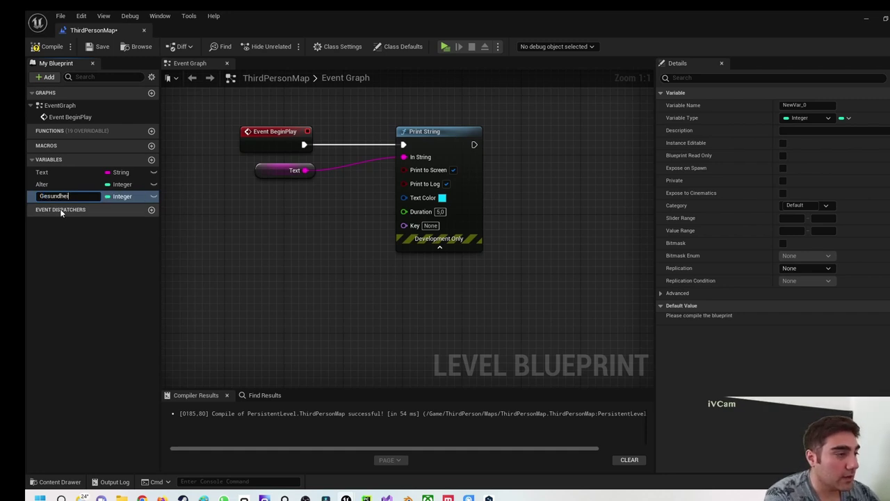
key("Return")
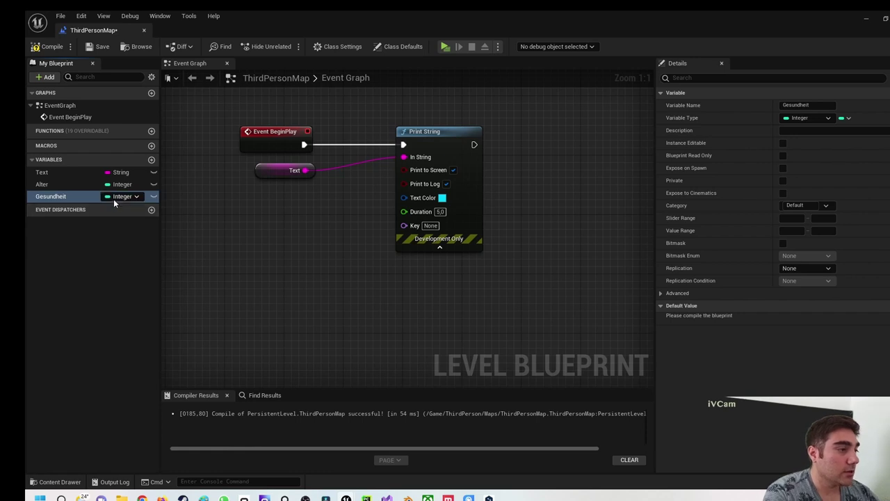
left_click(118, 197)
left_click(126, 258)
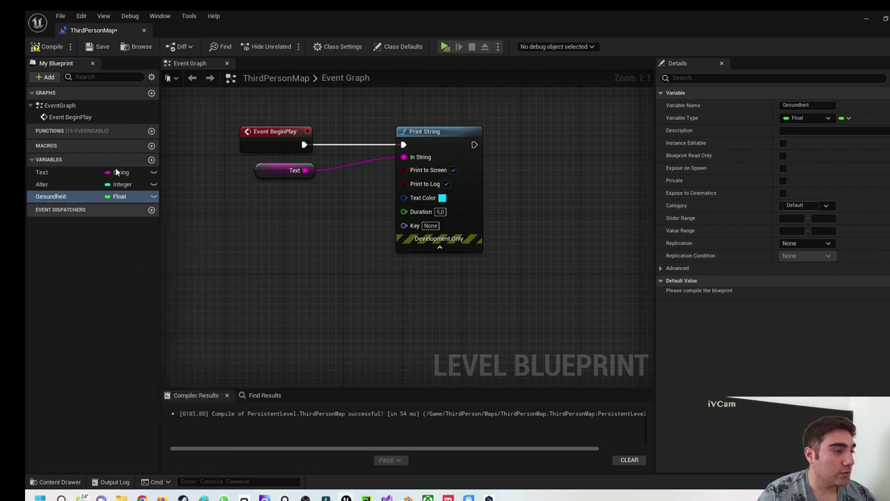
left_click(50, 47)
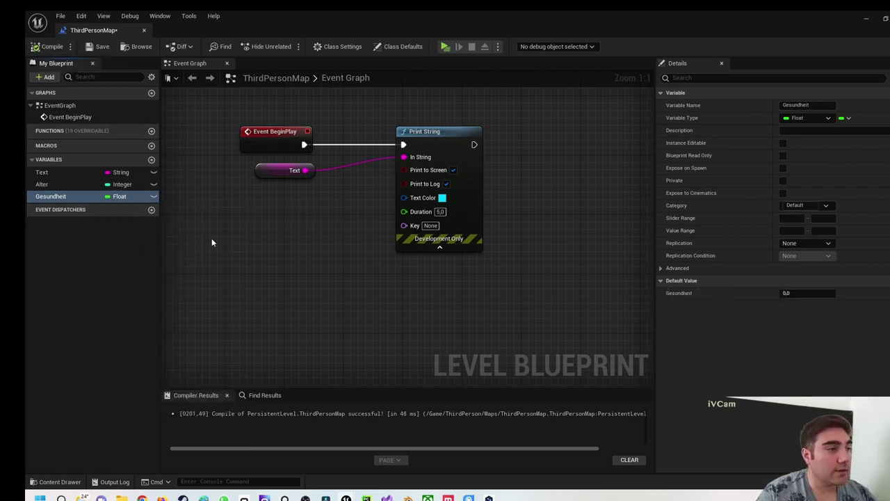
left_click(790, 293)
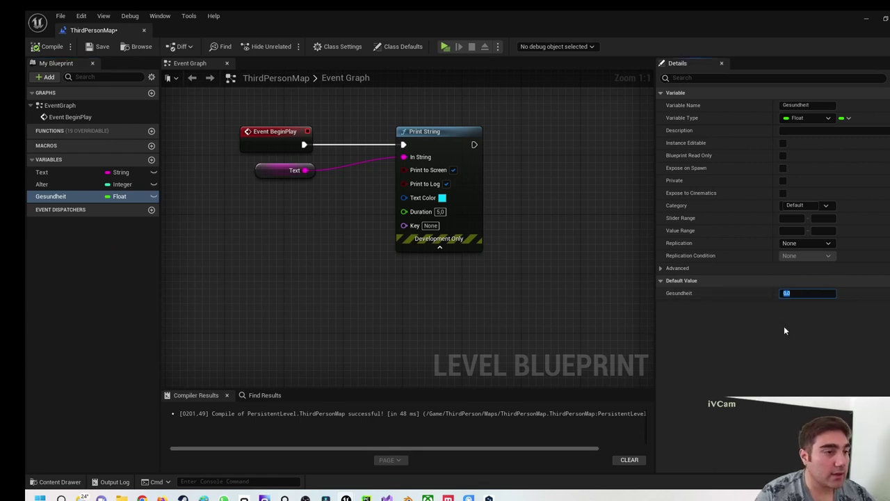
left_click(204, 265)
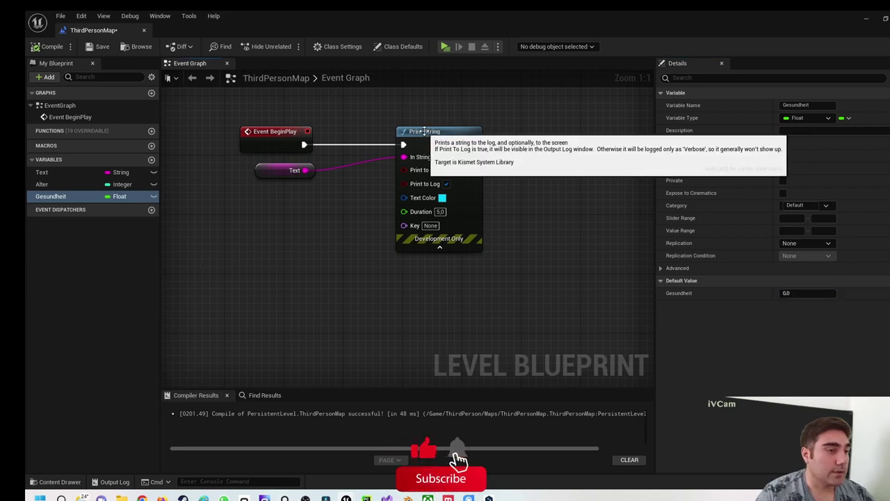
left_click_drag(408, 147, 459, 147)
left_click(317, 239)
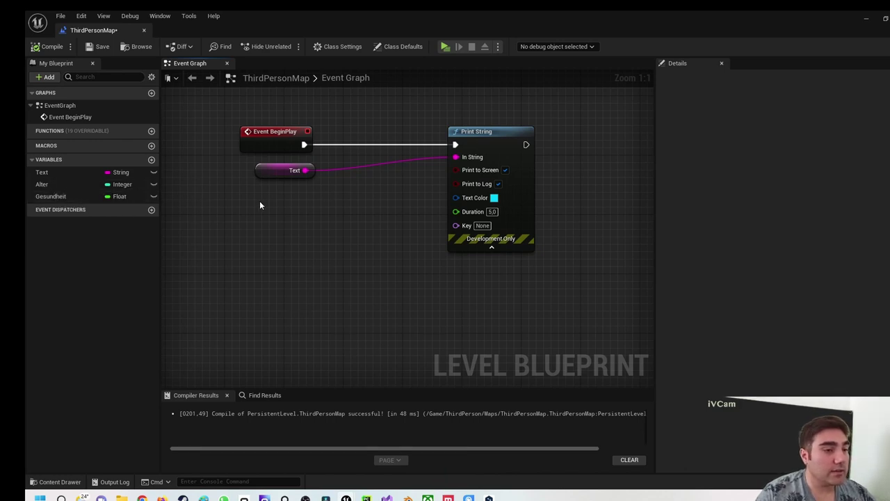
Step: Drag Alter into the Event Graph as a Get Alter node positioned below the Text node
left_click(49, 185)
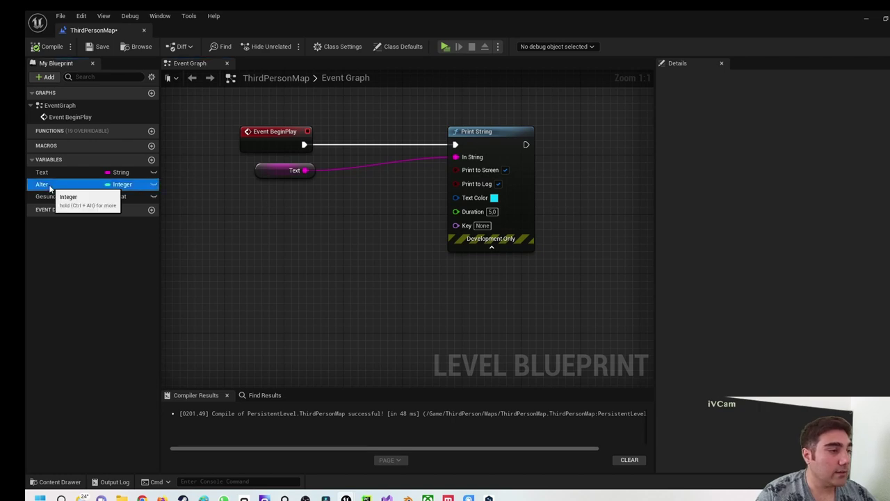
left_click_drag(49, 187, 269, 211)
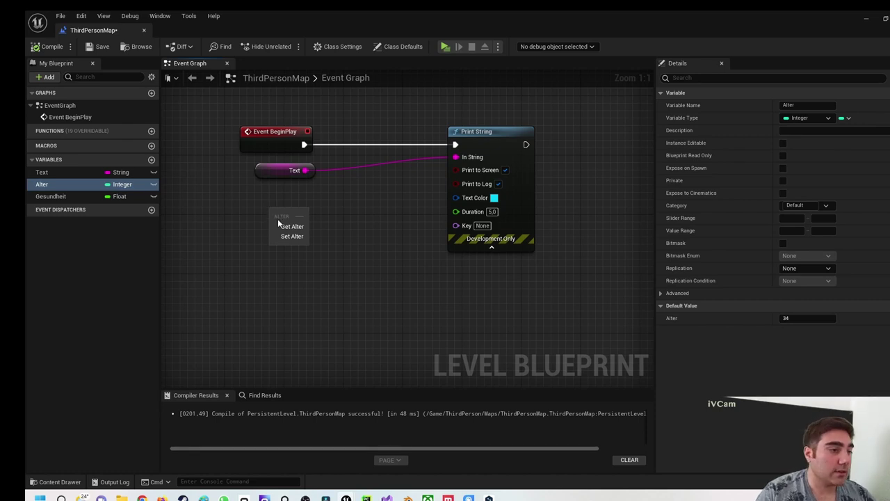
left_click(290, 226)
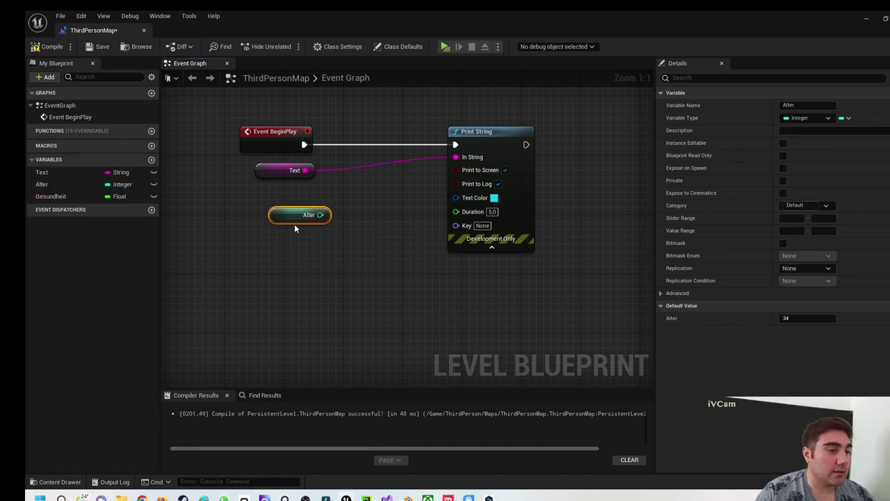
left_click_drag(294, 213, 279, 199)
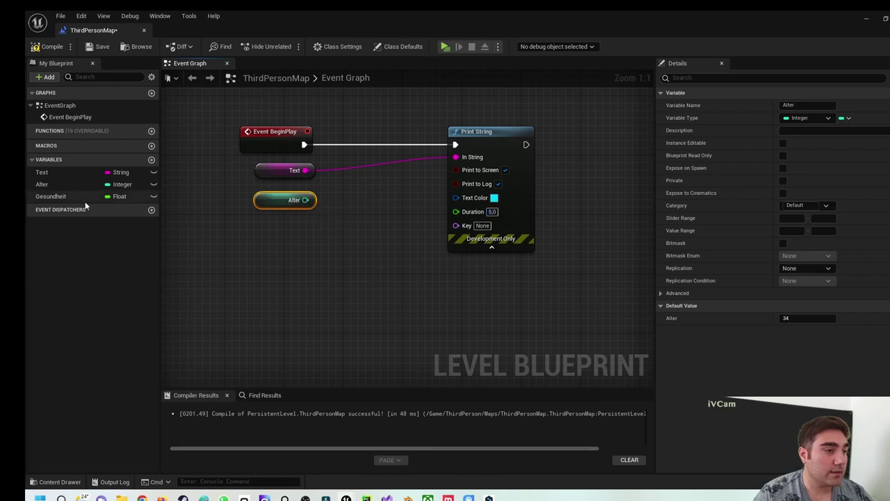
Step: Rename Alter to Zeitdauer, recompile, and change its default value from 34 to 3
left_click(51, 185)
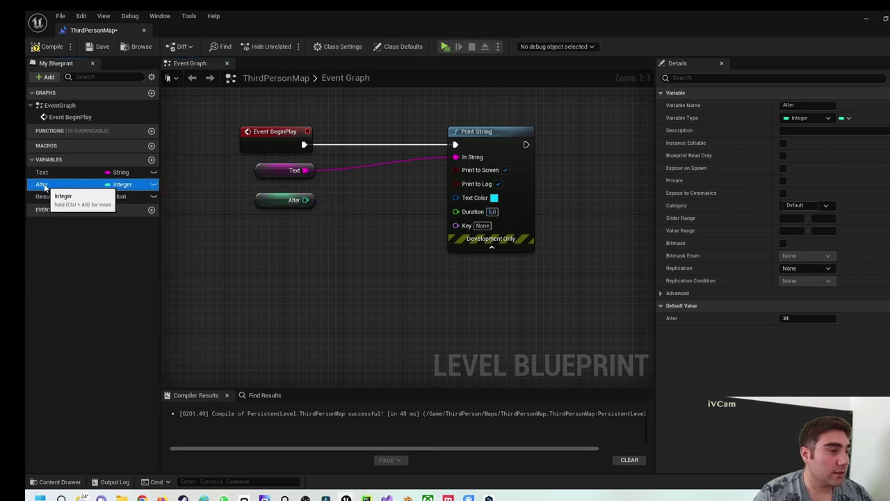
left_click(46, 184)
type("Ze")
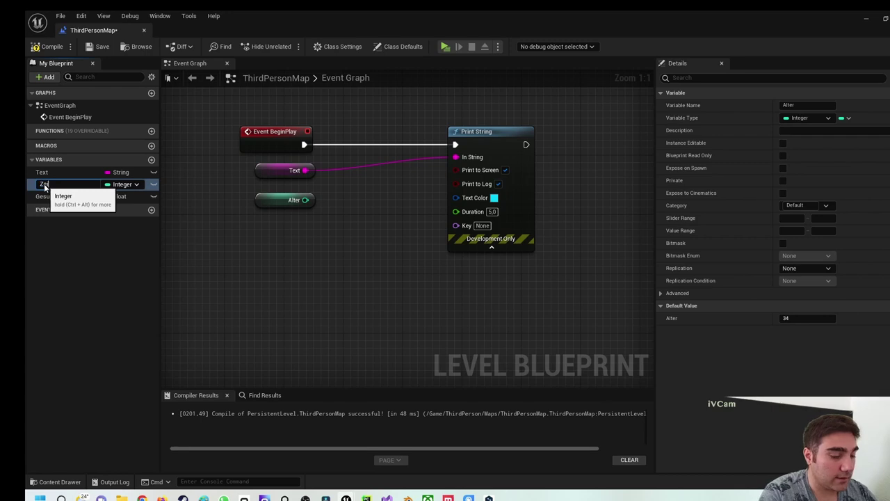
type("itdauer")
key("Return")
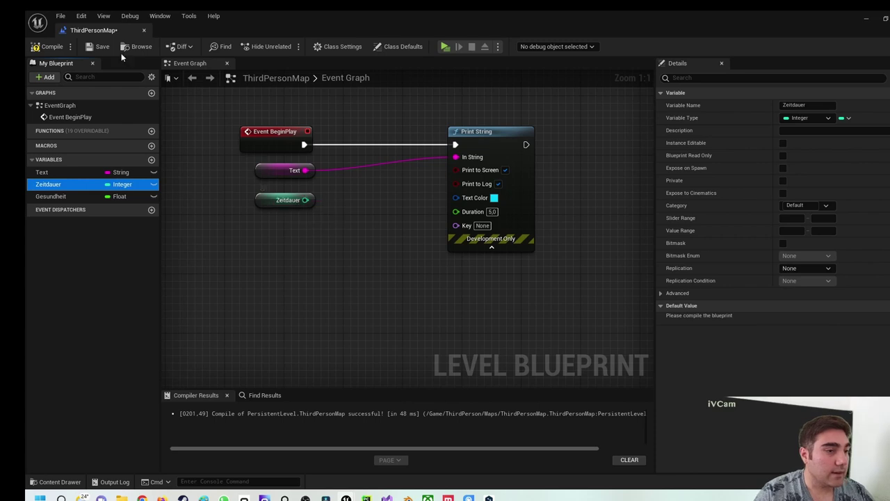
left_click(48, 46)
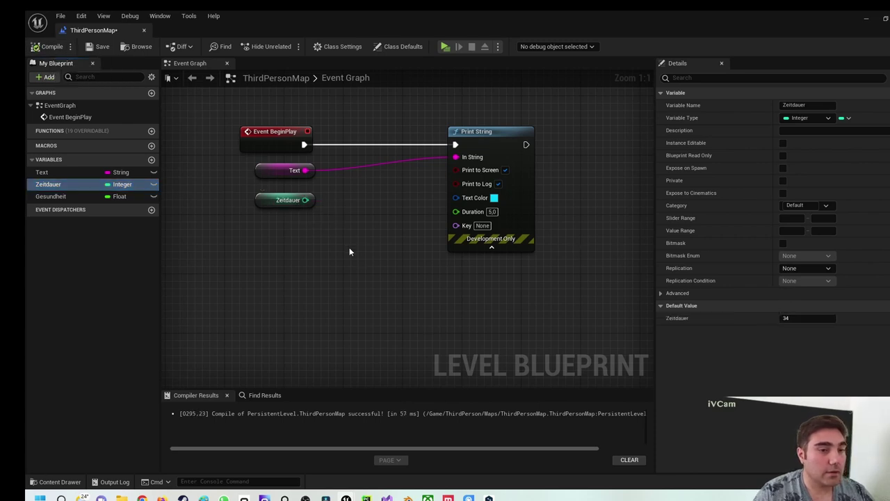
left_click(811, 318)
type("3")
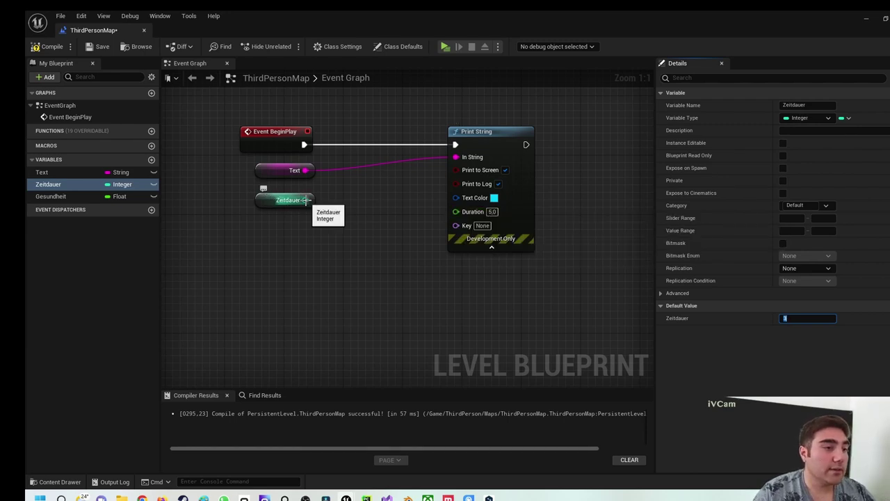
Step: Wire the Zeitdauer getter into Print String's Duration through an integer-to-float conversion node
left_click_drag(304, 200, 351, 206)
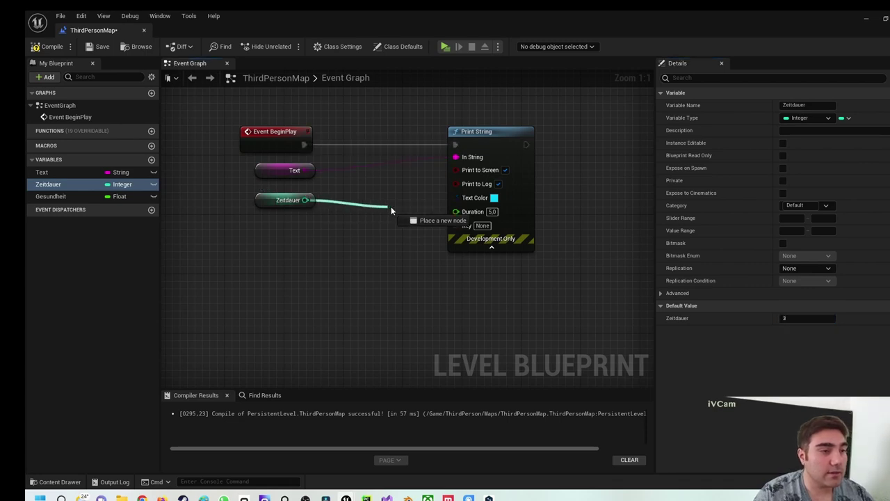
left_click_drag(351, 206, 458, 217)
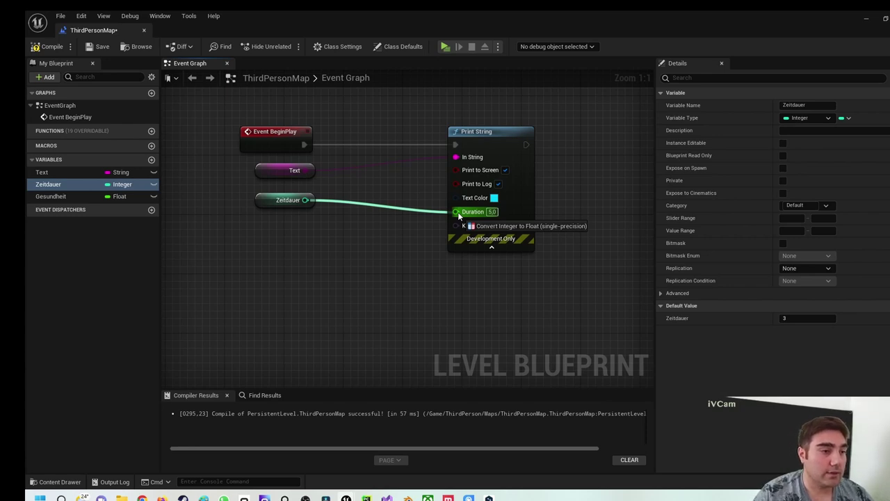
left_click_drag(458, 216, 459, 216)
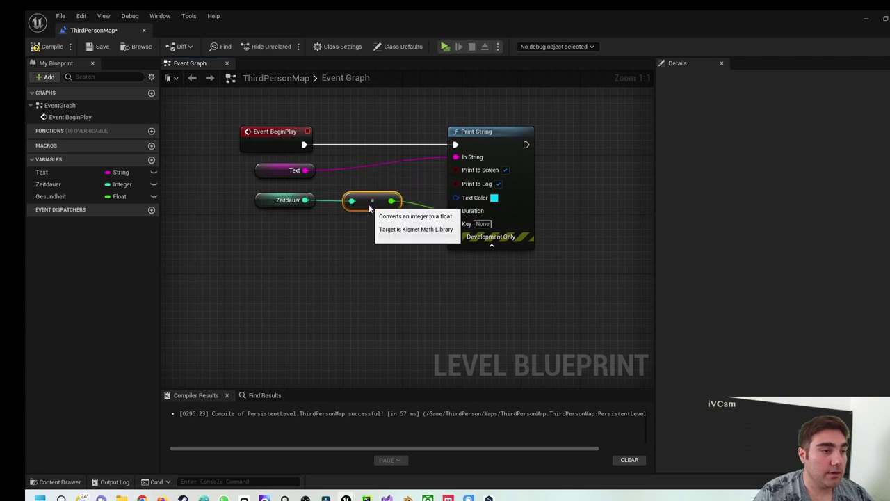
left_click_drag(278, 202, 271, 201)
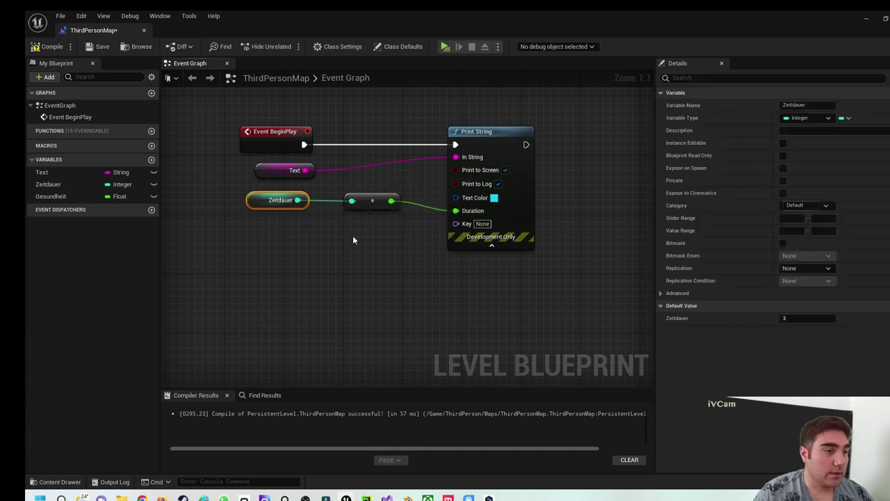
Step: Compile, play-test the level walking around to see Hello World, then stop playing
left_click(72, 183)
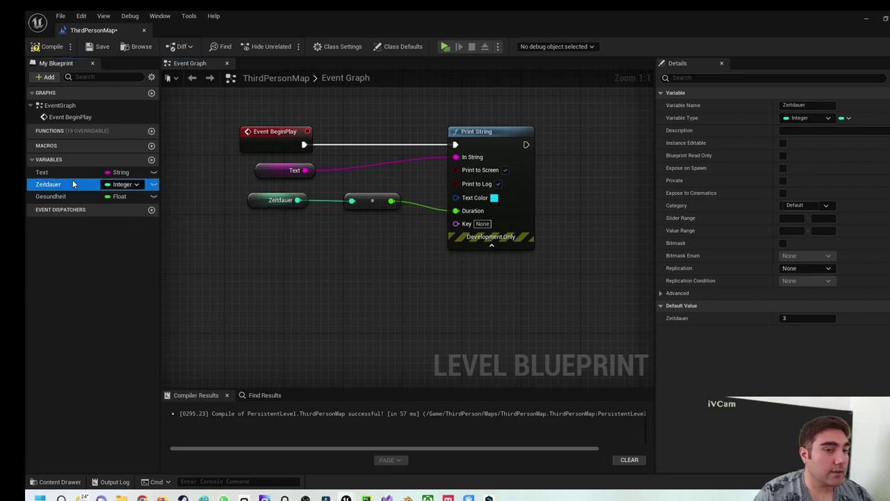
left_click(53, 46)
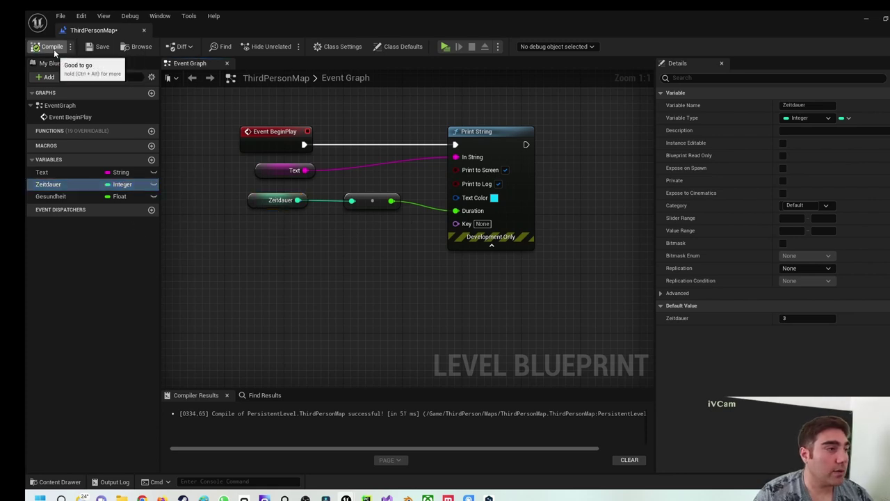
left_click(445, 46)
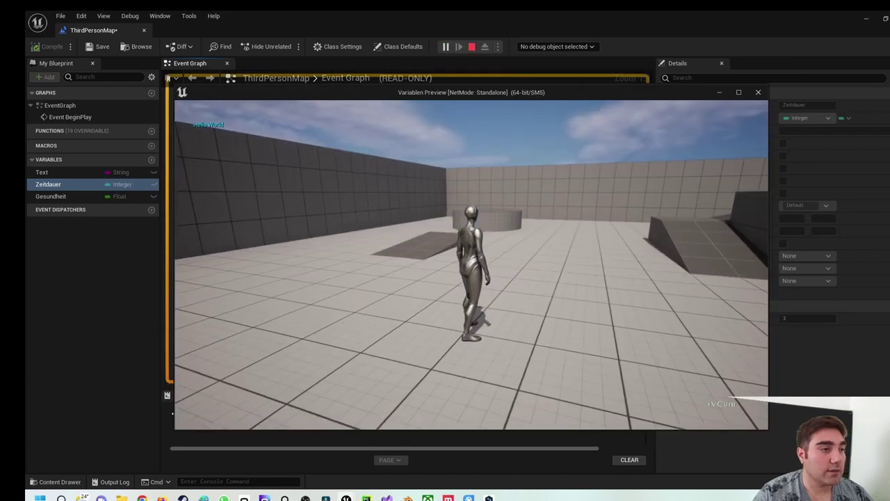
key("w")
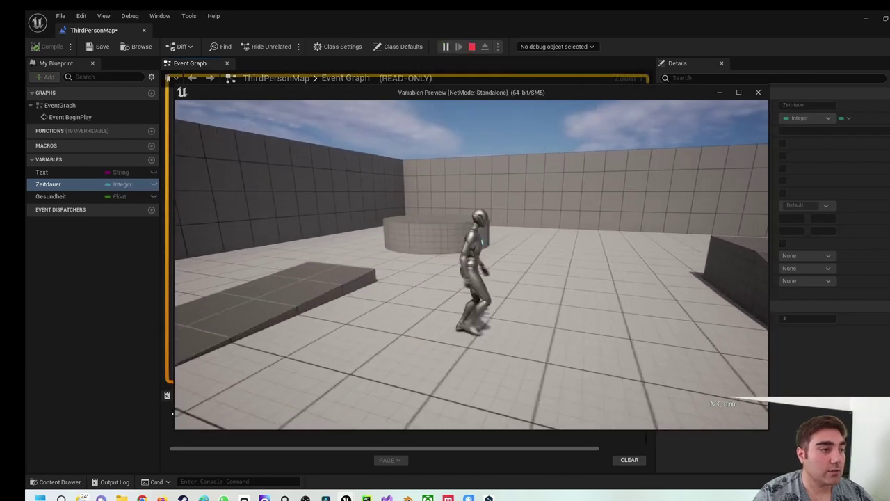
key("Escape")
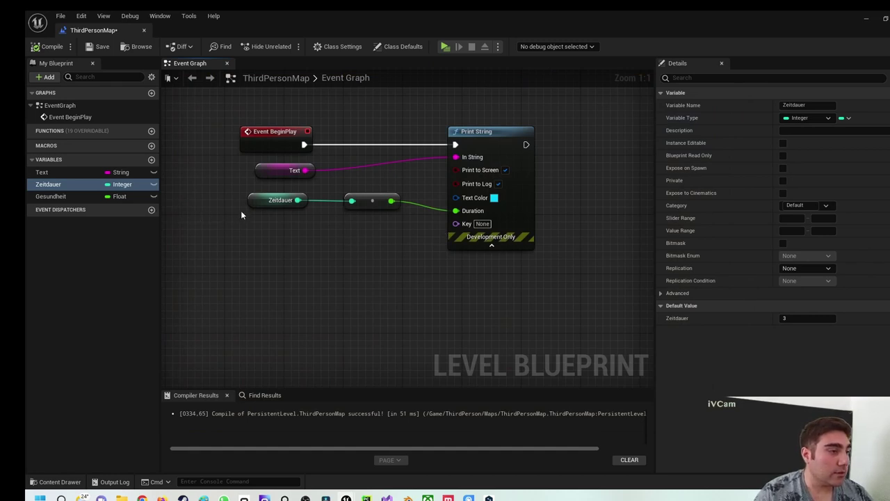
Step: Delete the Zeitdauer getter and conversion node, and rename the Gesundheit variable to Zeitdauer2
mouse_move(244, 193)
left_mouse_down()
mouse_move(375, 223)
mouse_move(365, 217)
left_mouse_up()
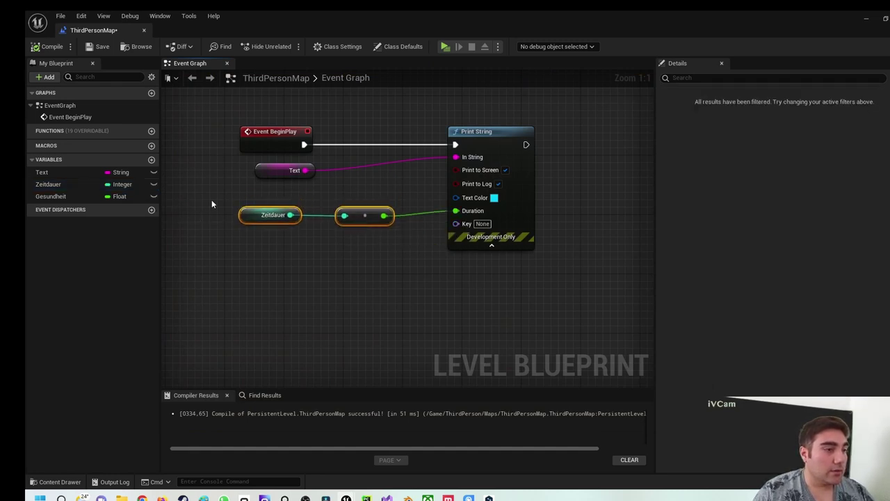
key("Delete")
double_click(50, 197)
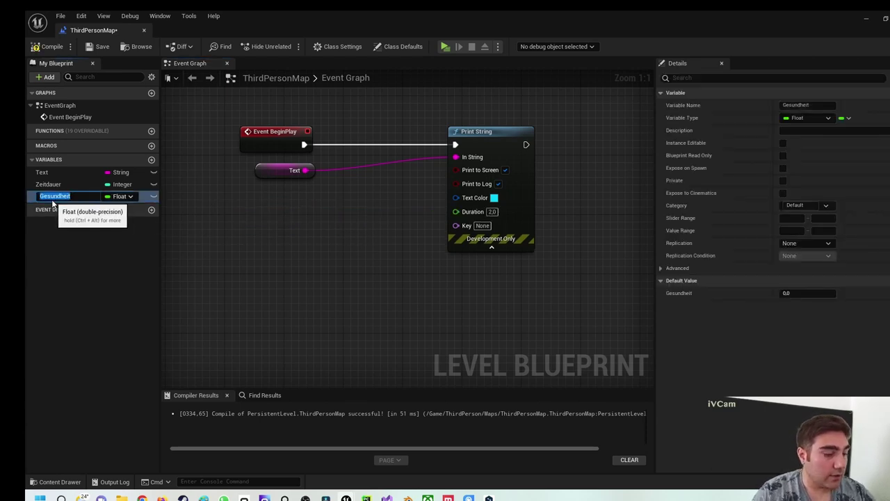
type("Gesundheit")
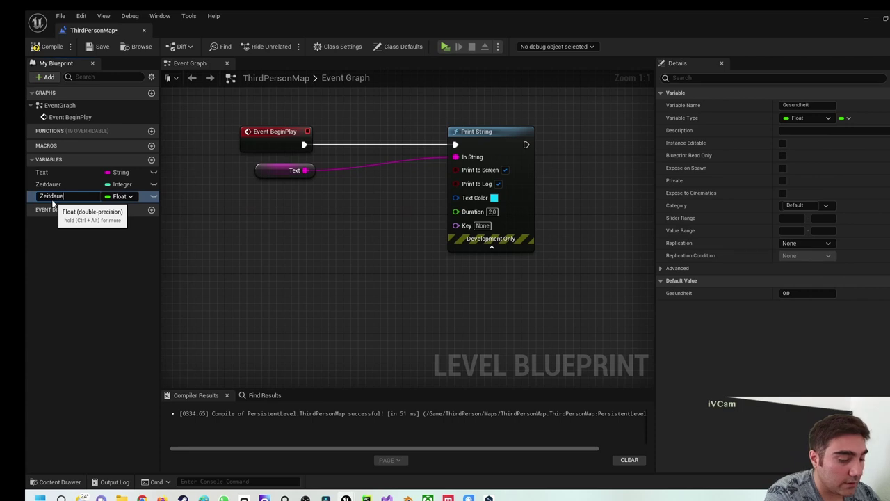
key("Return")
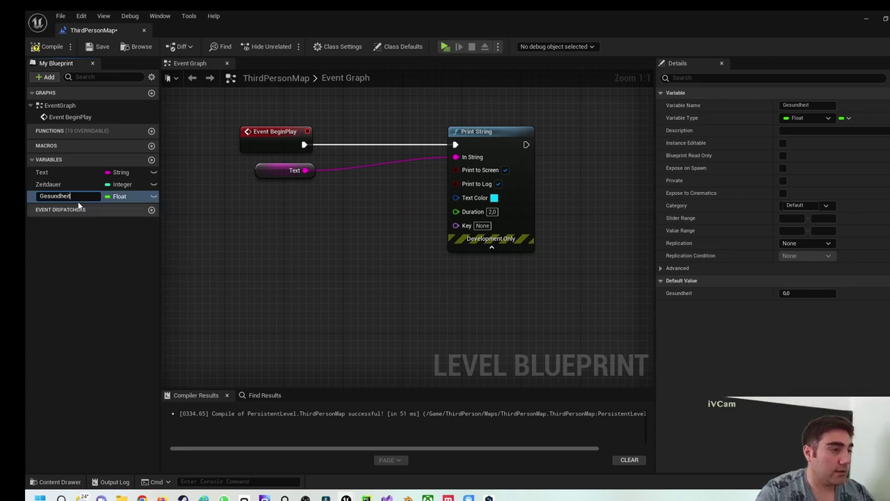
key("F2")
type("Zei")
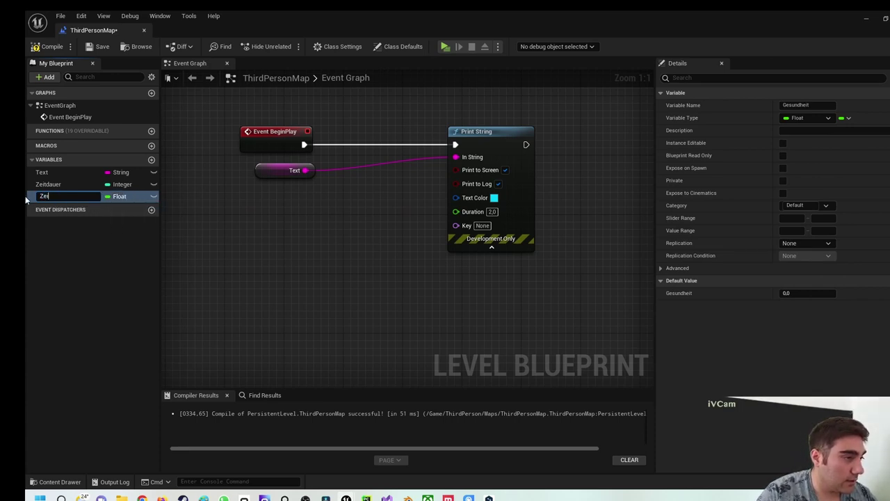
type("tdauer2")
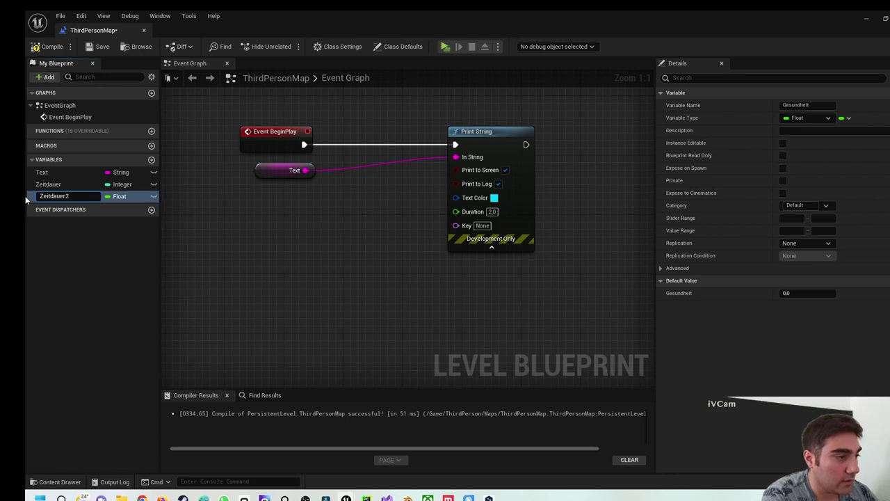
key("Return")
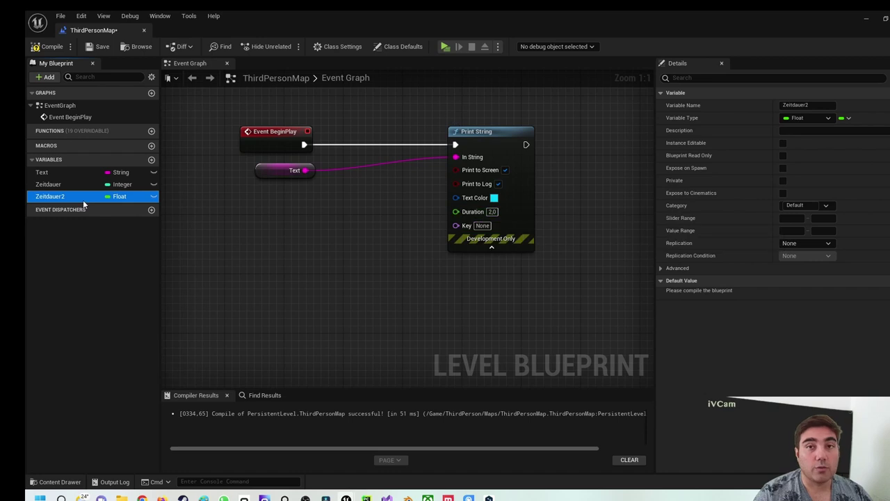
Step: Add a Zeitdauer2 getter below Text and connect it directly to Print String's Duration
left_click_drag(82, 198, 274, 223)
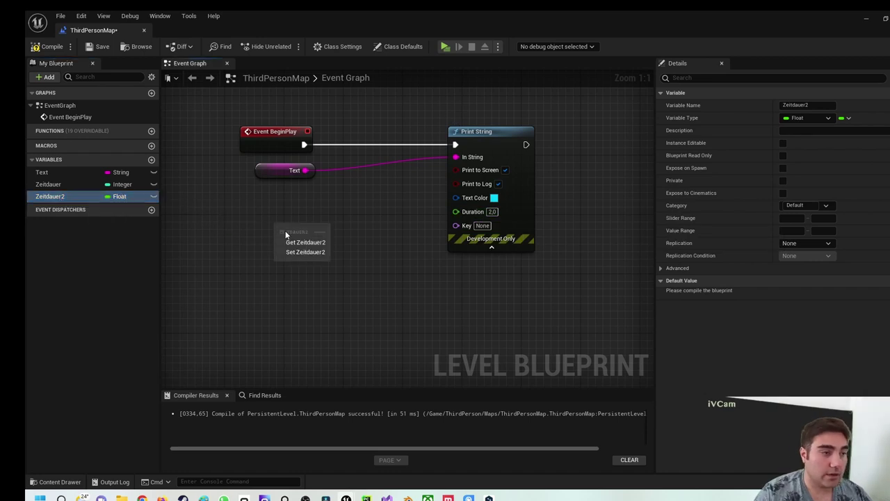
left_click(299, 241)
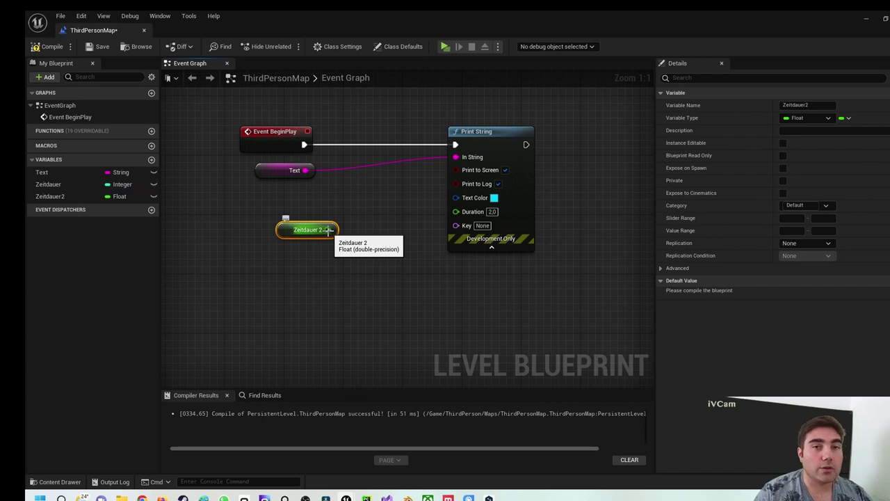
left_click_drag(328, 230, 455, 211)
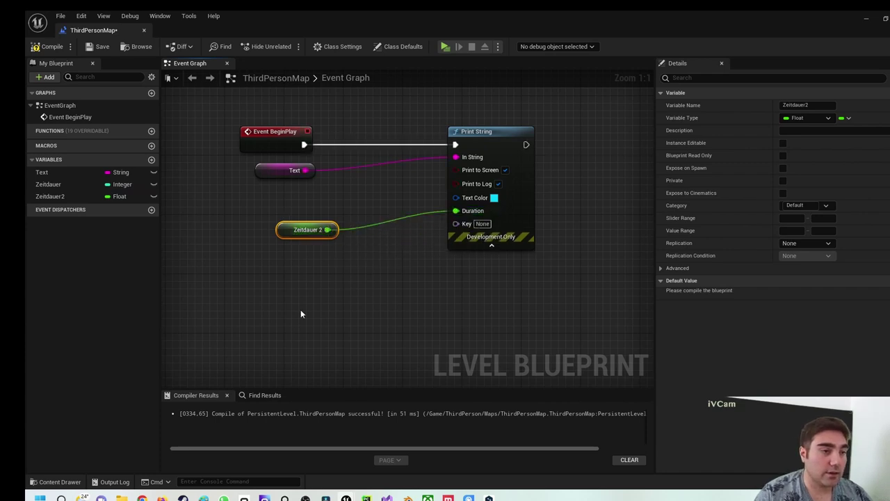
left_click_drag(288, 232, 272, 210)
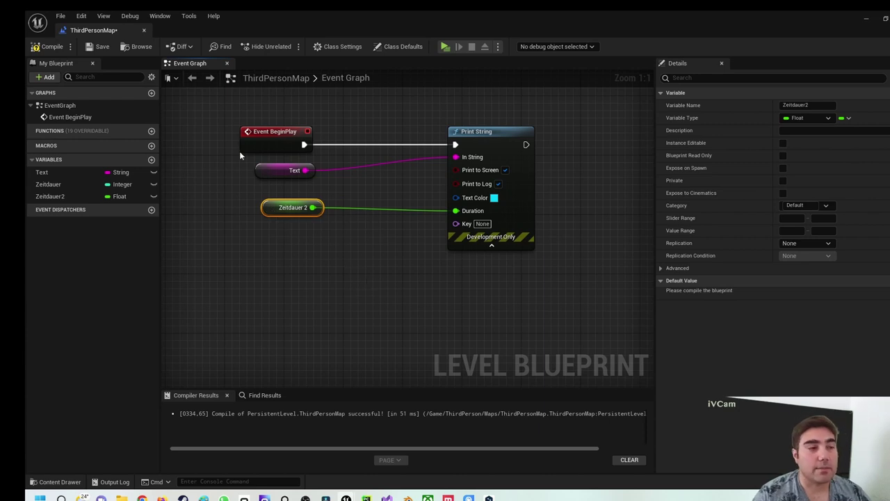
Step: Set Zeitdauer2's default value to 2.0 and recompile the blueprint
left_click(46, 46)
left_click(55, 198)
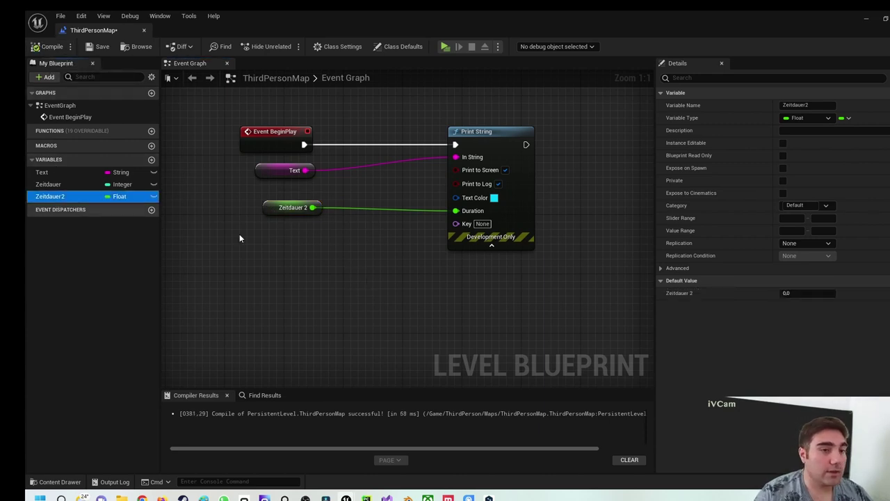
left_click(799, 293)
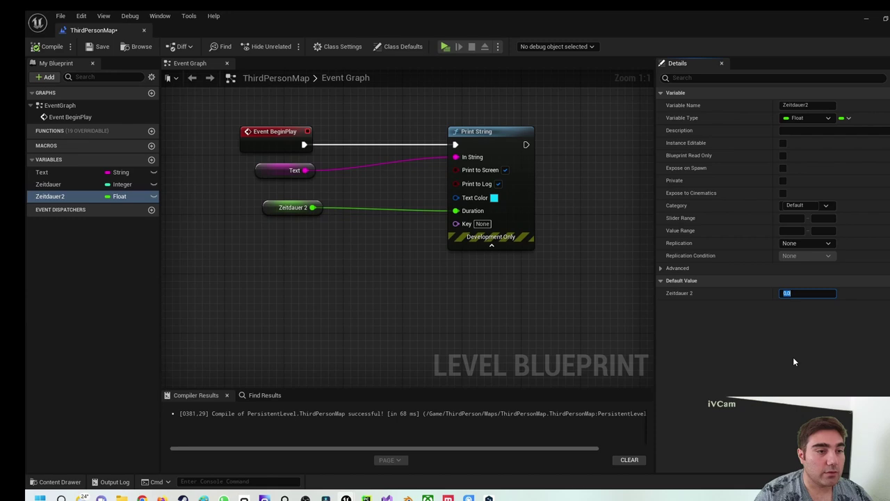
type("2")
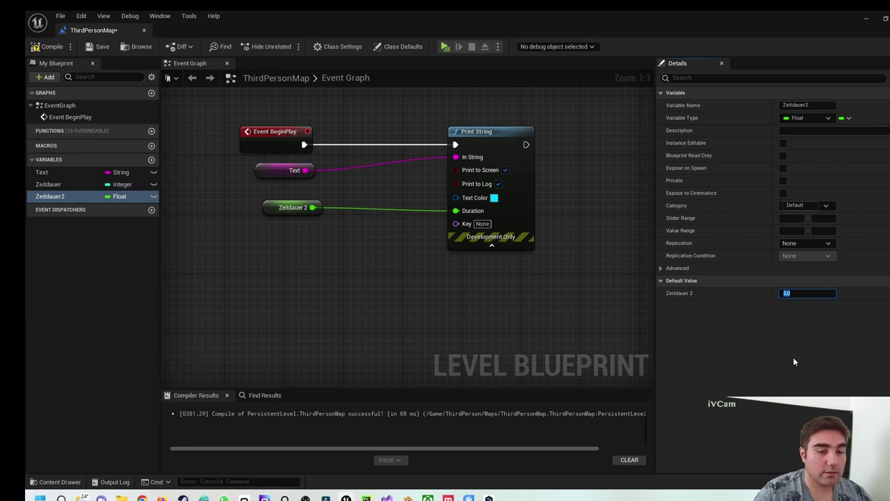
left_click(46, 45)
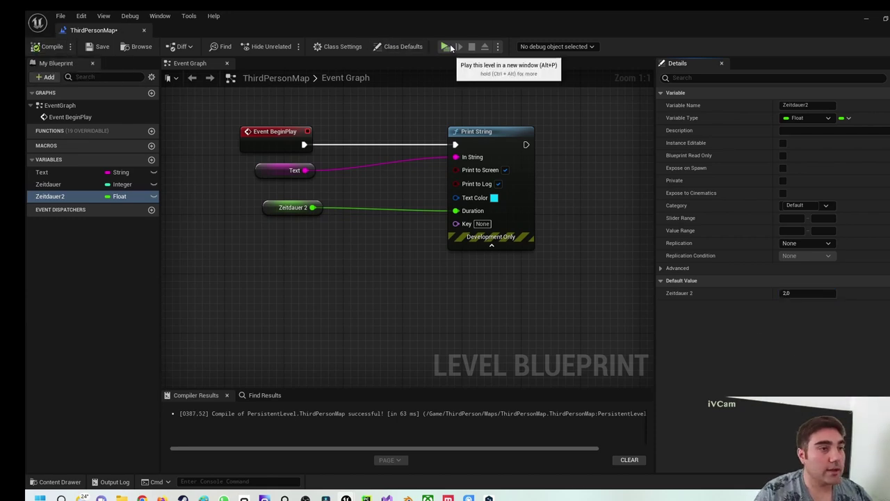
Step: Play-test the level to confirm Hello World prints, then return to the Event Graph
left_click(447, 45)
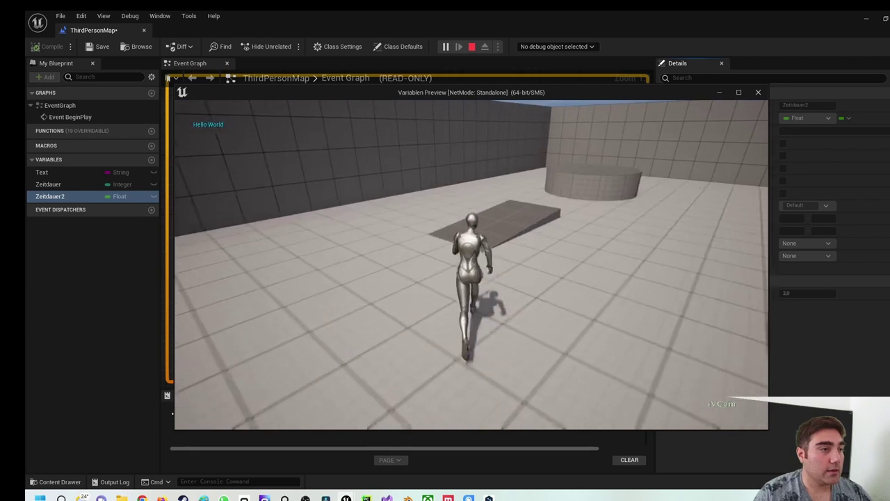
key("Escape")
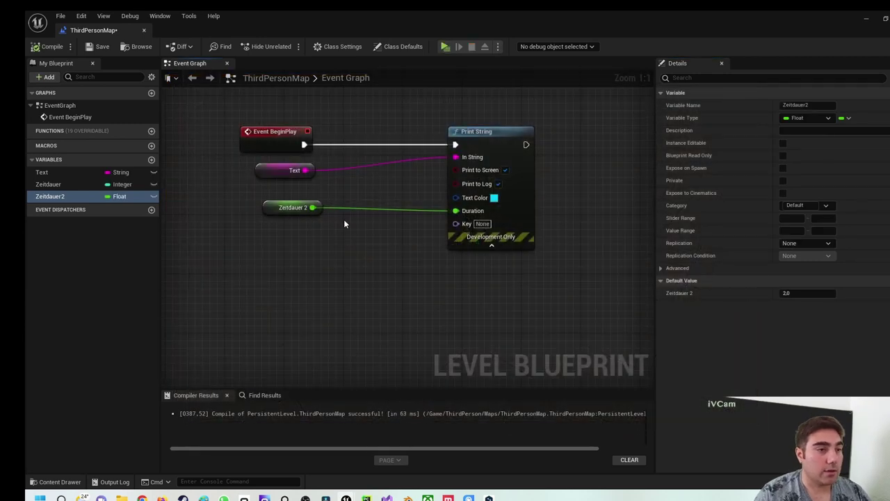
left_click(269, 172)
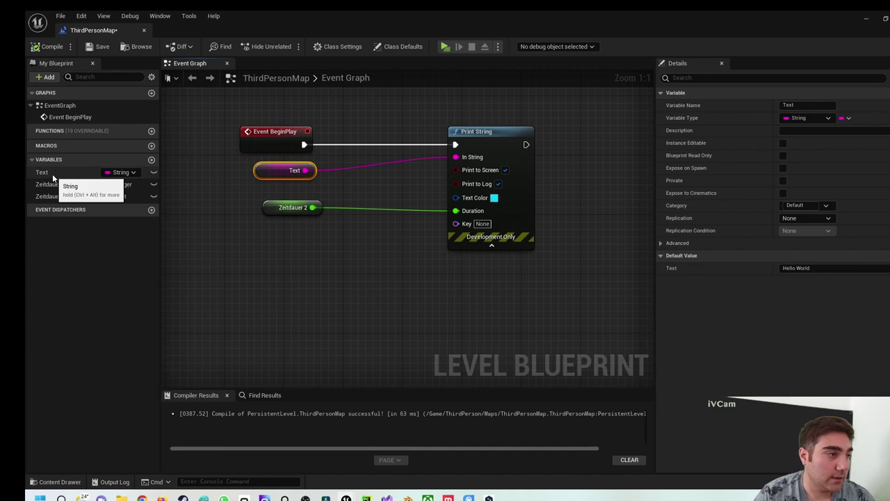
Step: Delete the Text getter node and create a Text-type variable named Namen
key("Delete")
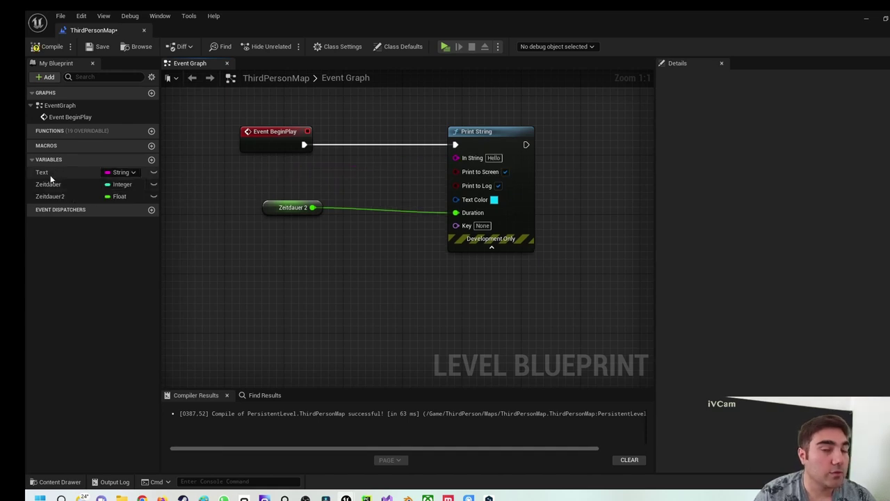
left_click(152, 160)
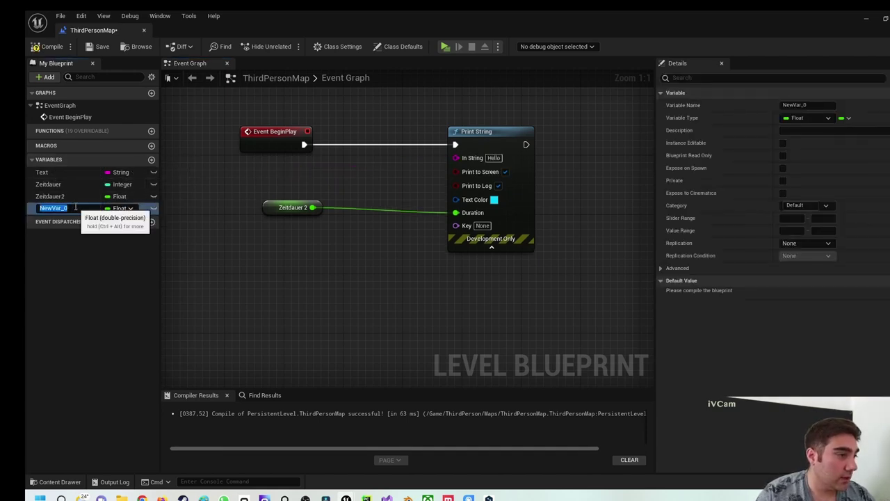
type("Te")
key("BackSpace")
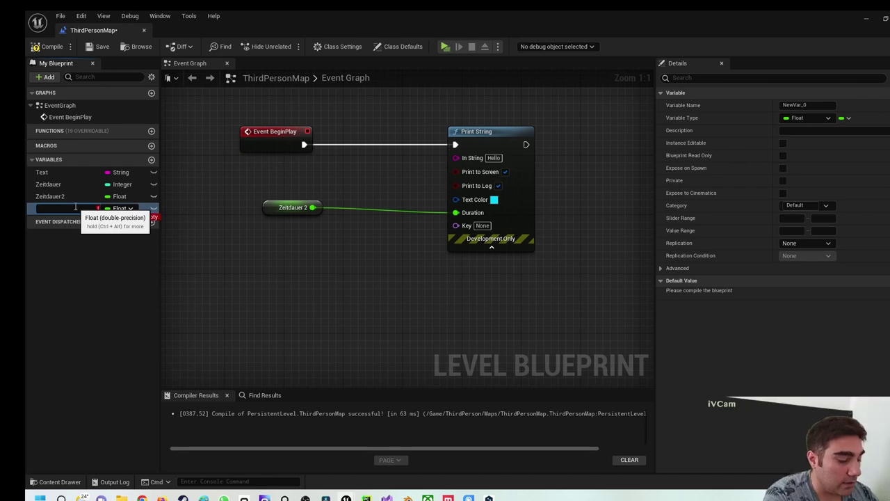
type("Namen")
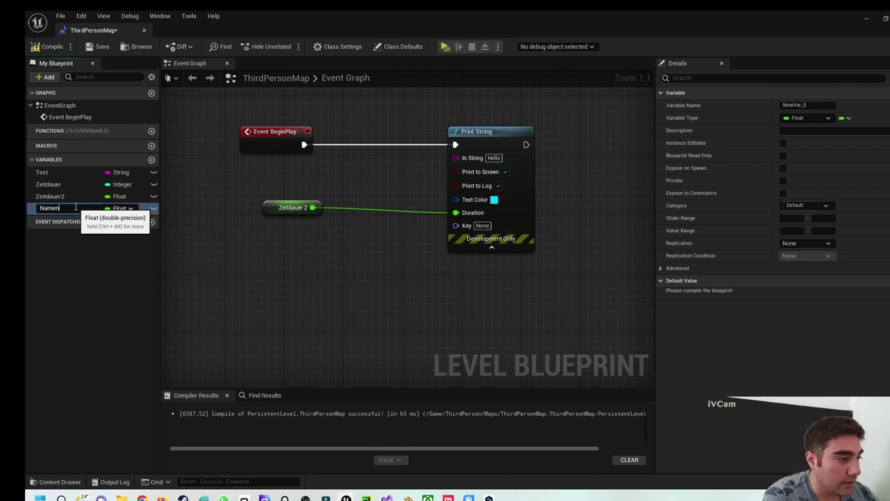
key("Return")
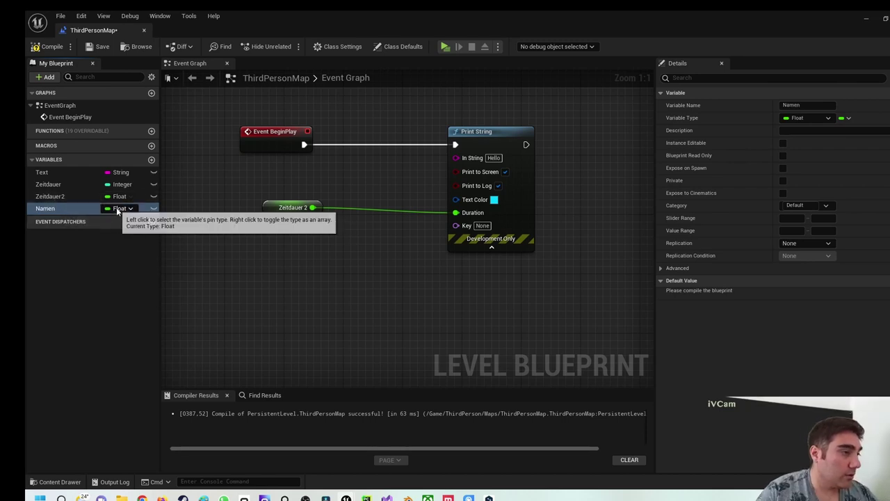
left_click(117, 207)
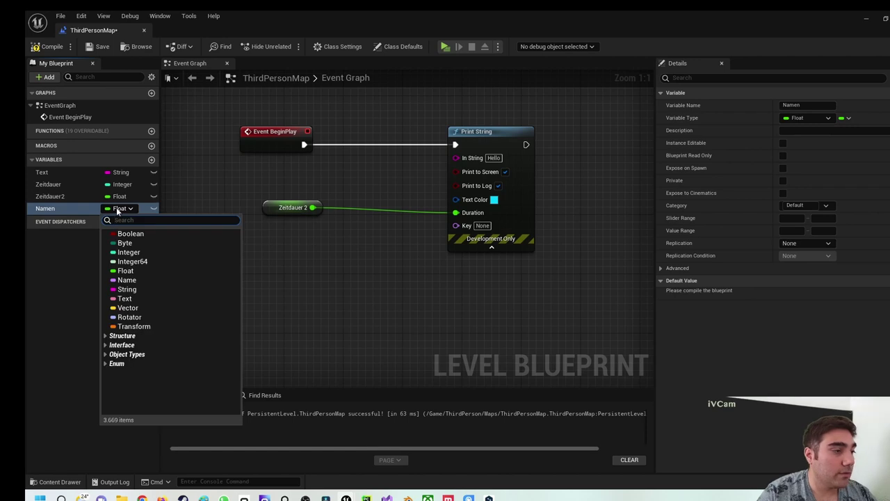
left_click(134, 302)
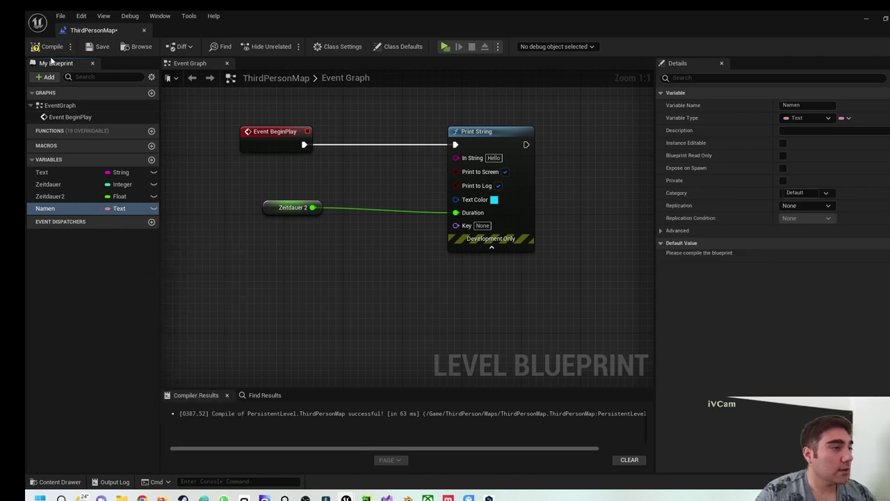
Step: Place a Get Namen node in the event graph and compile
left_click_drag(49, 209, 265, 168)
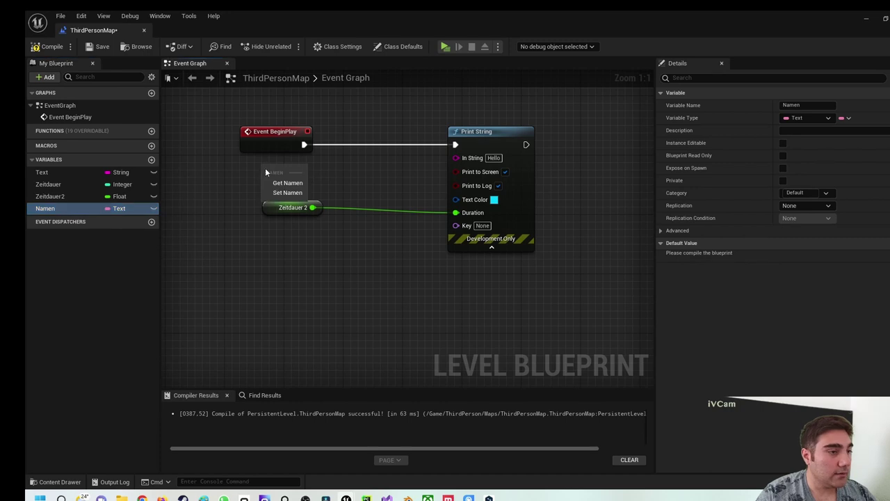
left_click(282, 180)
left_click(45, 46)
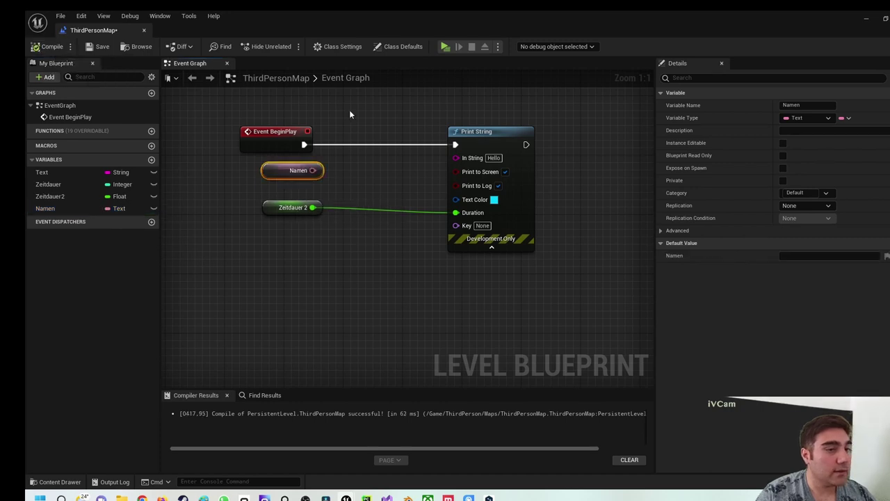
Step: Set Namen's default to 'Hallo meine Lieben', recompile, and wire Namen into Print String's In String
left_click(816, 256)
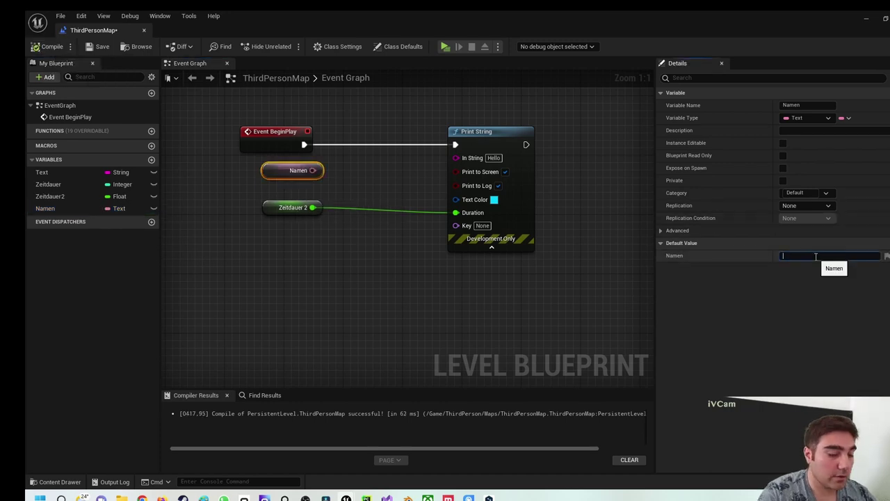
type("Hallo meine")
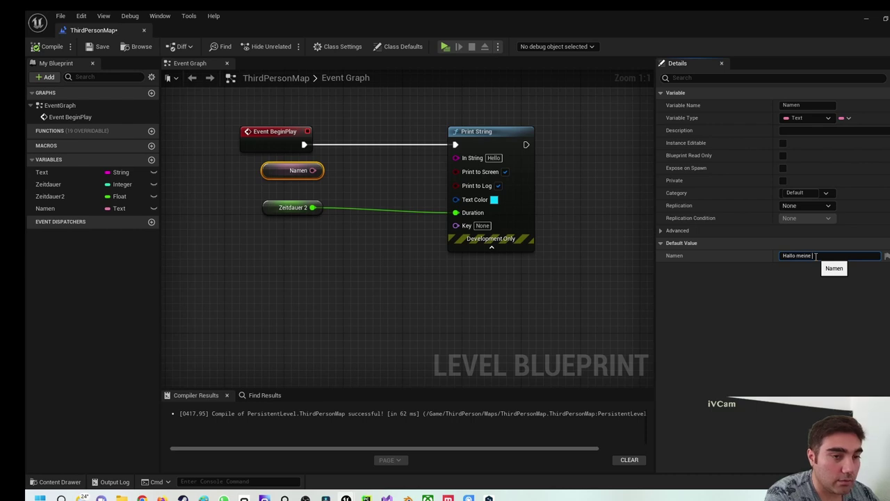
type("ieben")
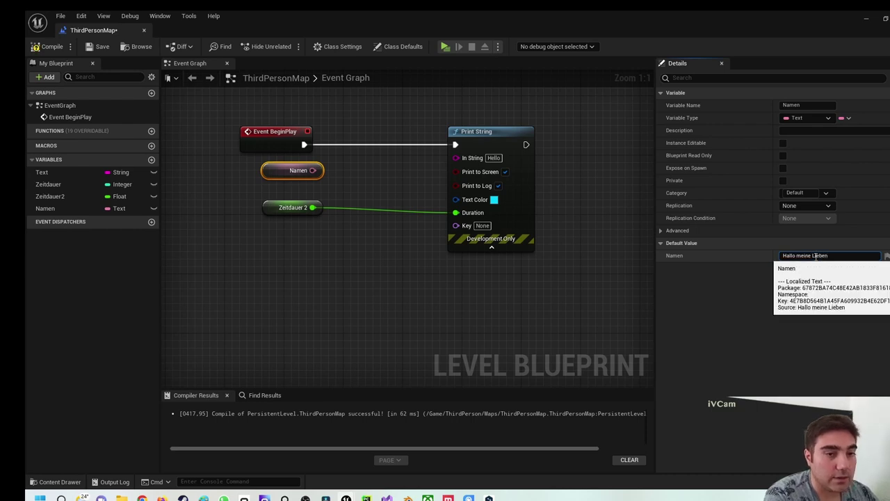
key("Return")
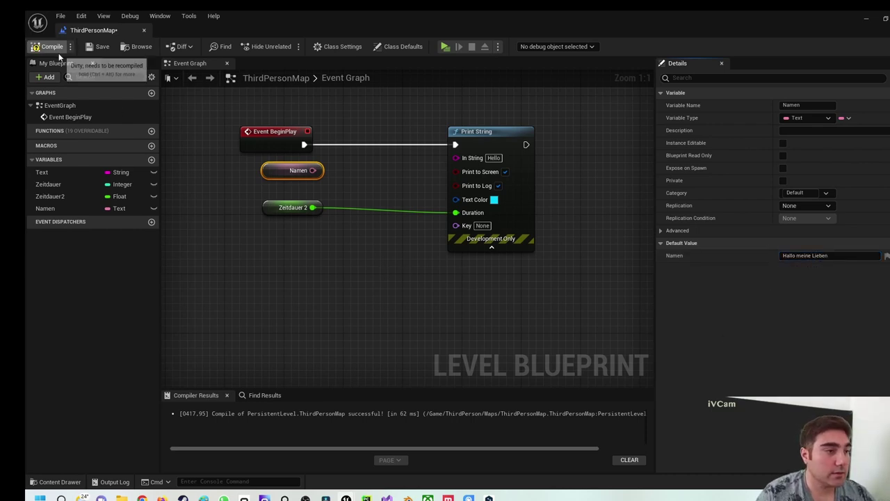
left_click(57, 53)
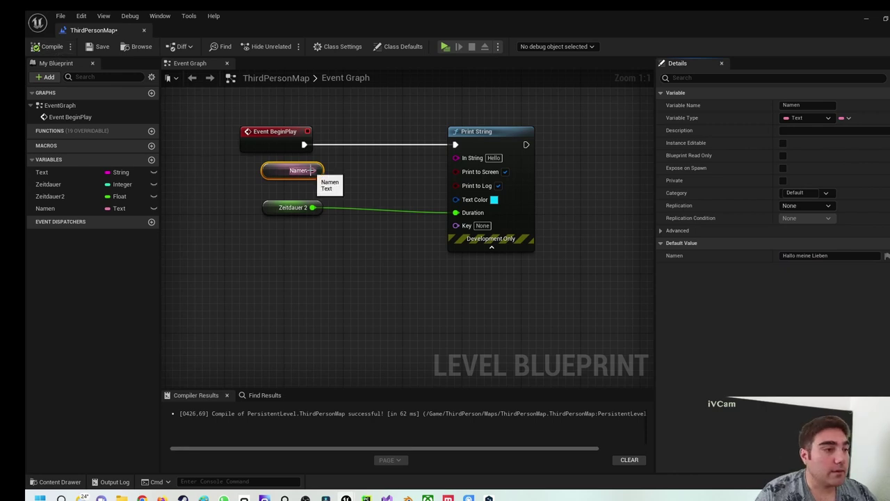
left_click_drag(311, 170, 464, 161)
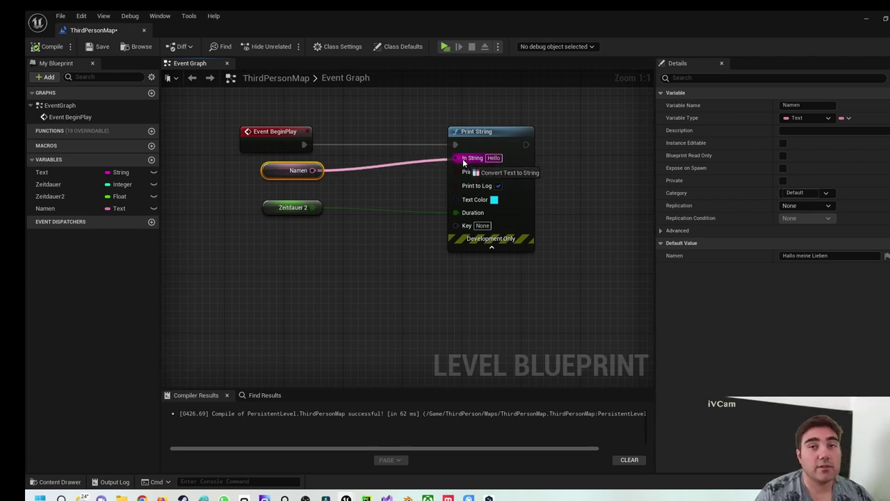
left_click_drag(464, 162, 465, 160)
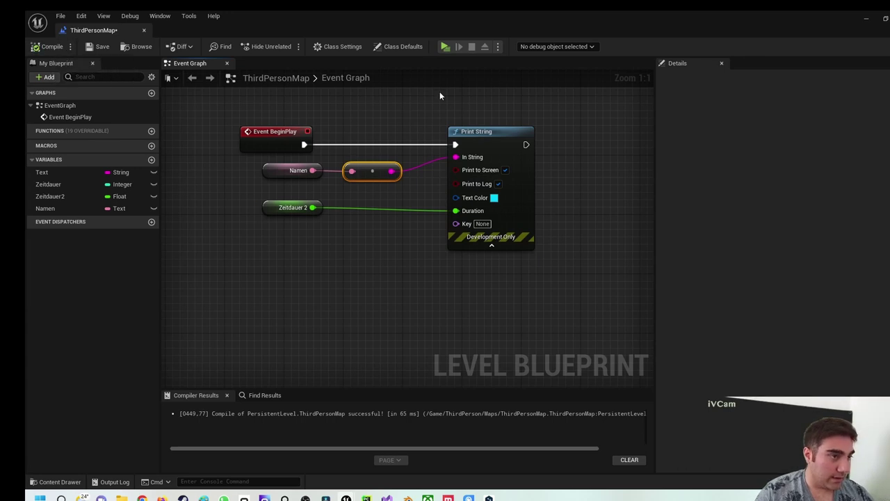
Step: Play-test to see 'Hallo meine Lieben' printed, then move the Zeitdauer 2 node left and select it
left_click(446, 46)
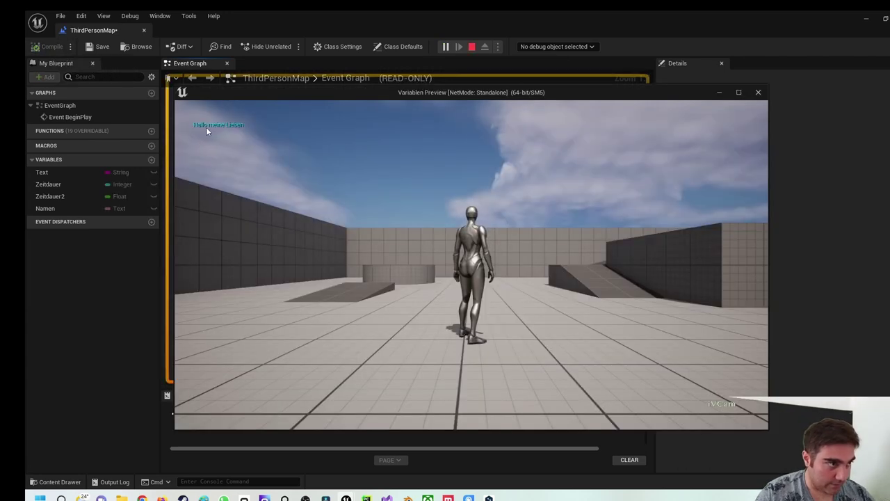
left_click(758, 93)
right_click_drag(309, 226, 327, 164)
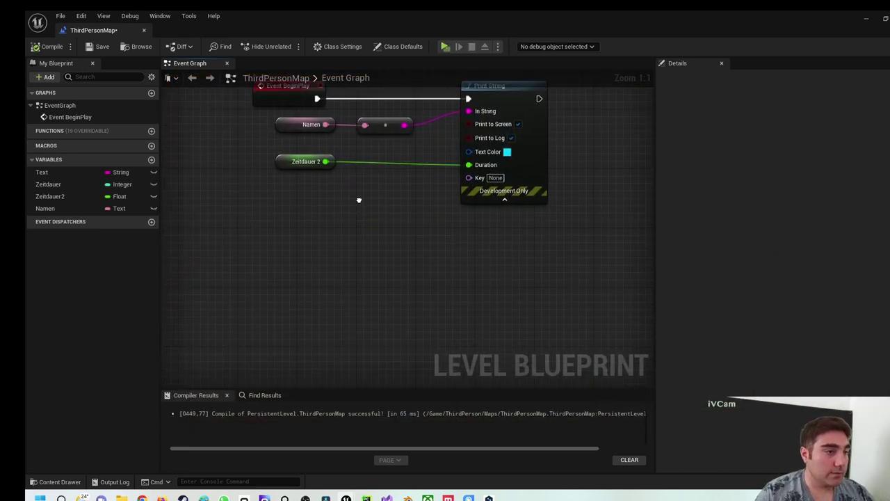
mouse_move(292, 151)
left_mouse_down()
mouse_move(263, 166)
mouse_move(248, 157)
left_mouse_up()
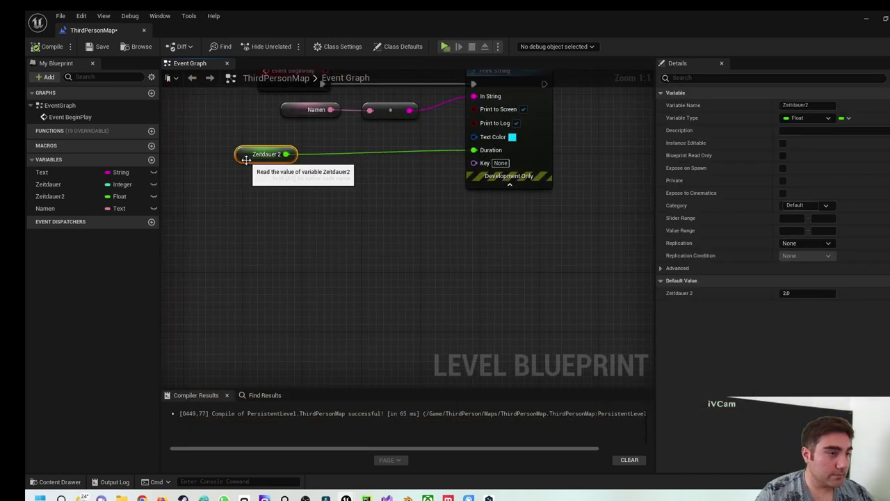
left_click_drag(256, 98, 417, 135)
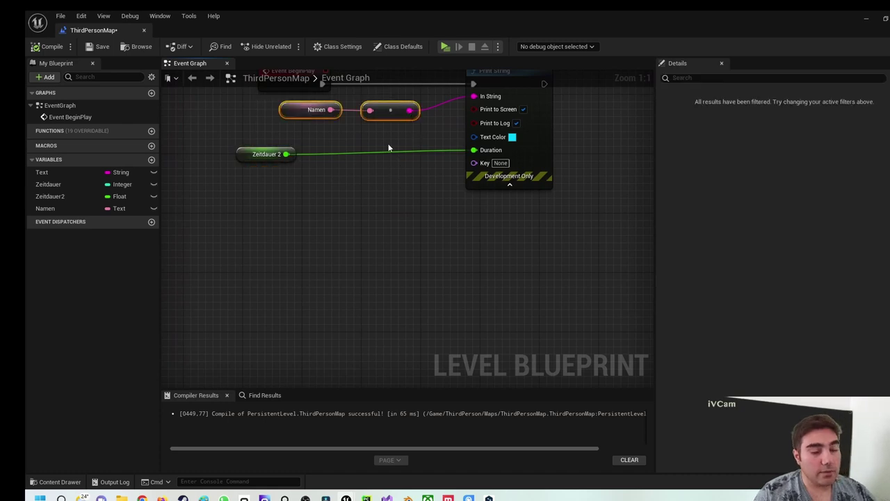
left_click(388, 144)
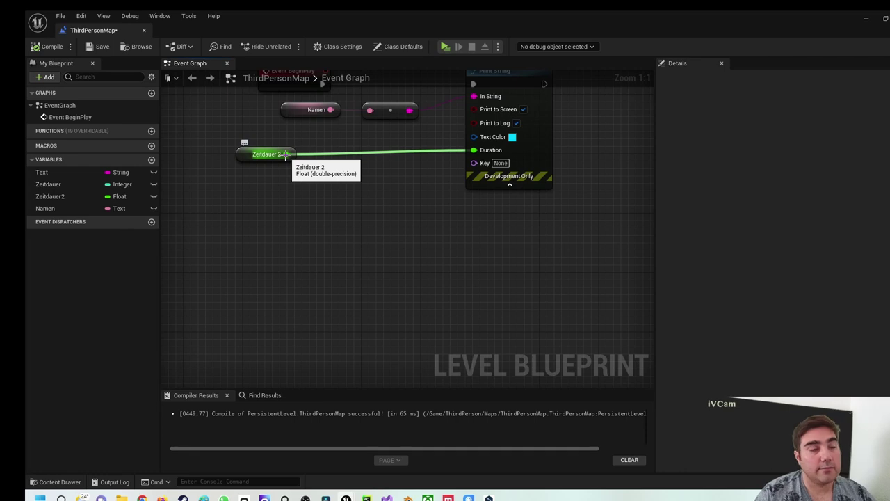
left_click(241, 154)
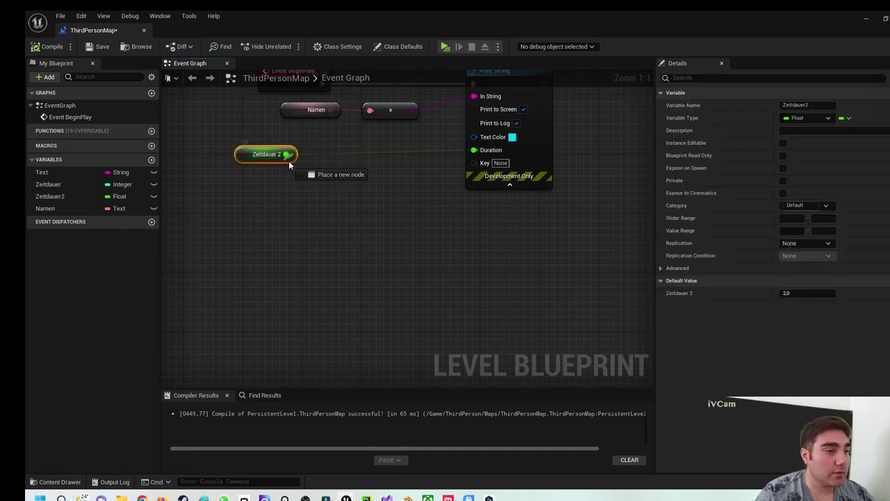
Step: Drag from Zeitdauer 2's output, search '+' in the action list, and place an Add node
left_click_drag(286, 154, 331, 233)
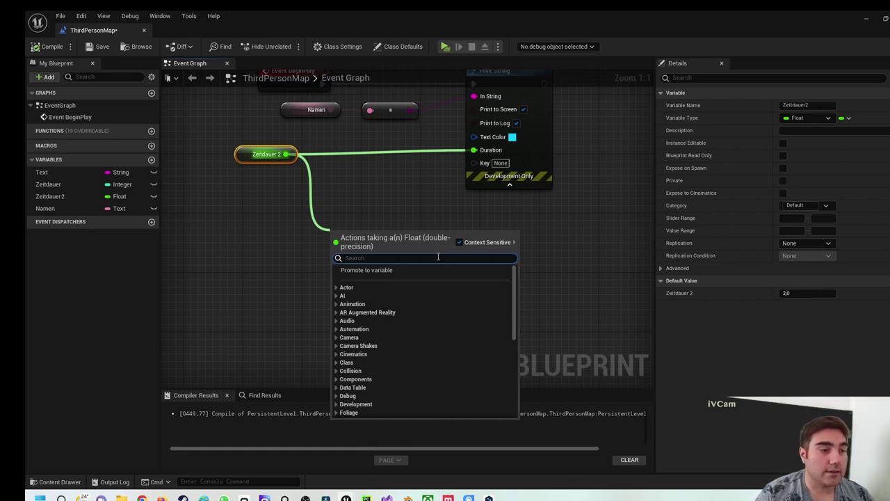
left_click(459, 242)
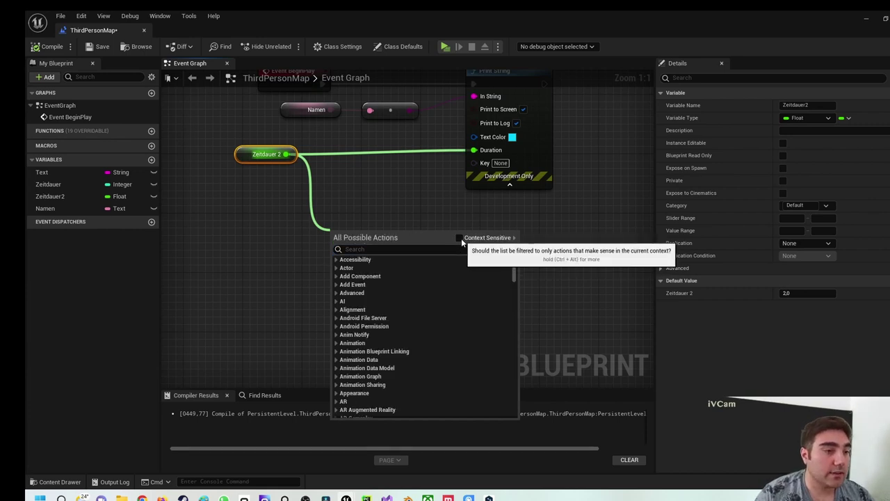
left_click(459, 237)
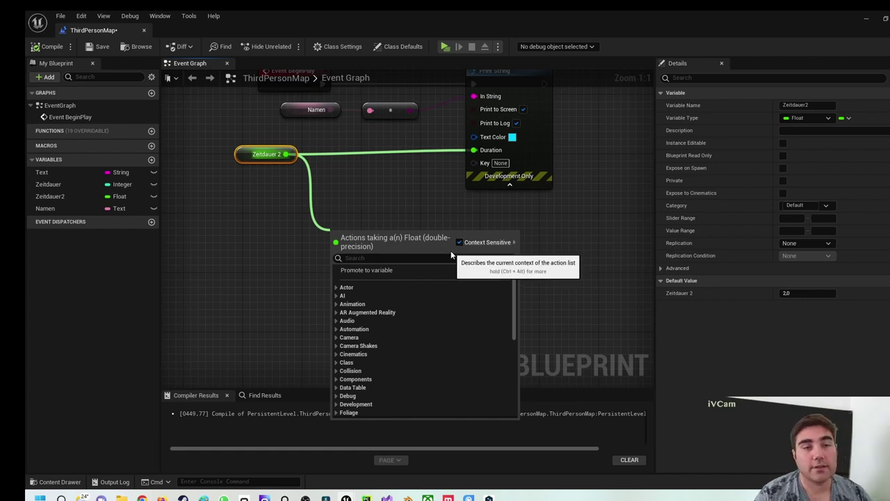
left_click(441, 259)
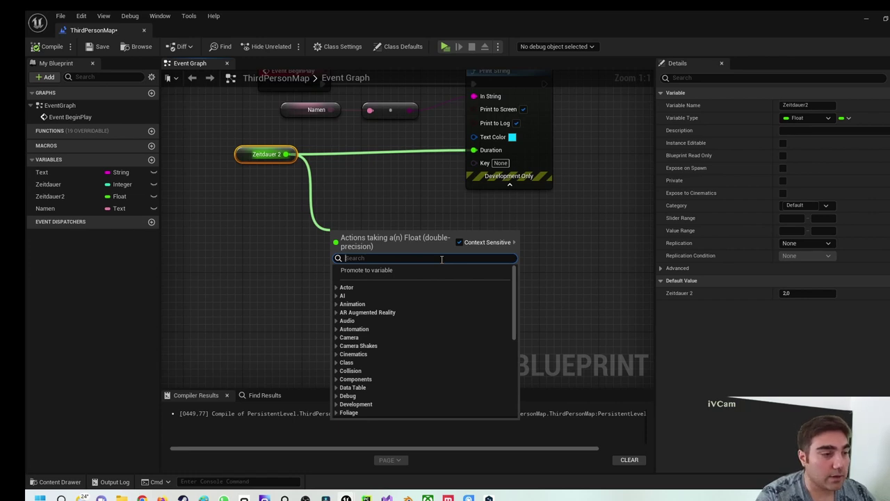
type("+")
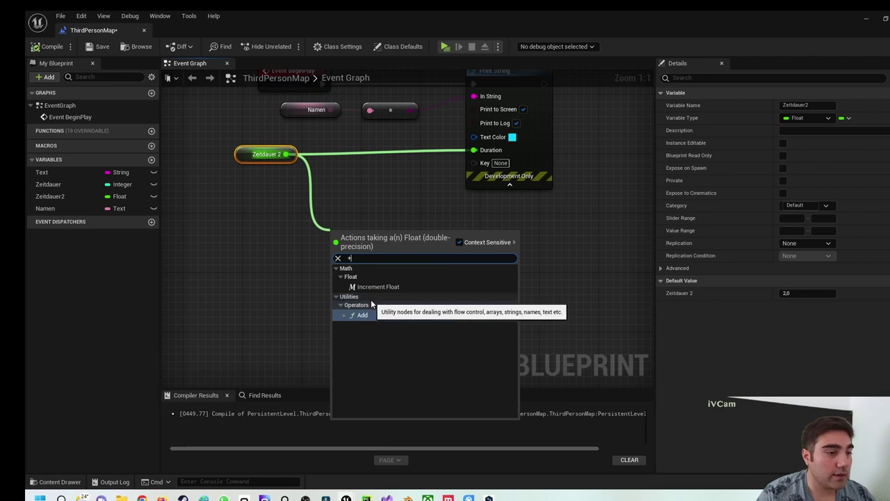
left_click(360, 315)
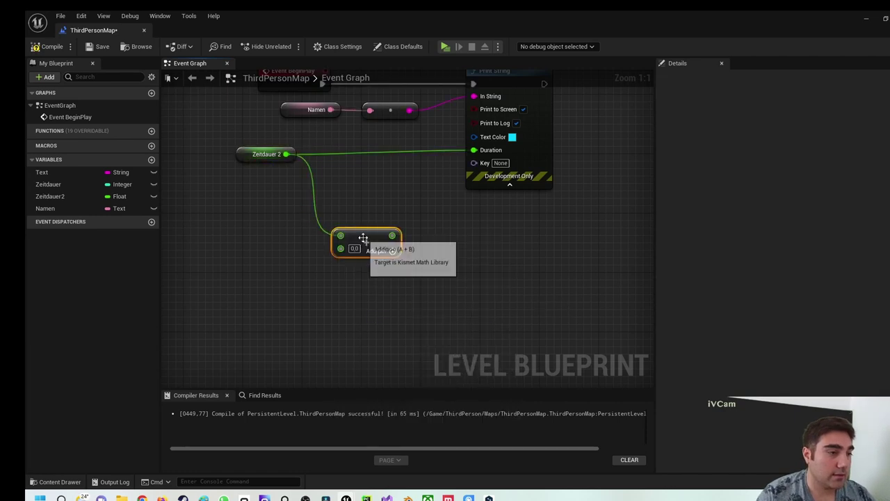
Step: Set the Add node's second input to 2.5 and feed its sum into Print String's Duration
left_click_drag(363, 237, 348, 186)
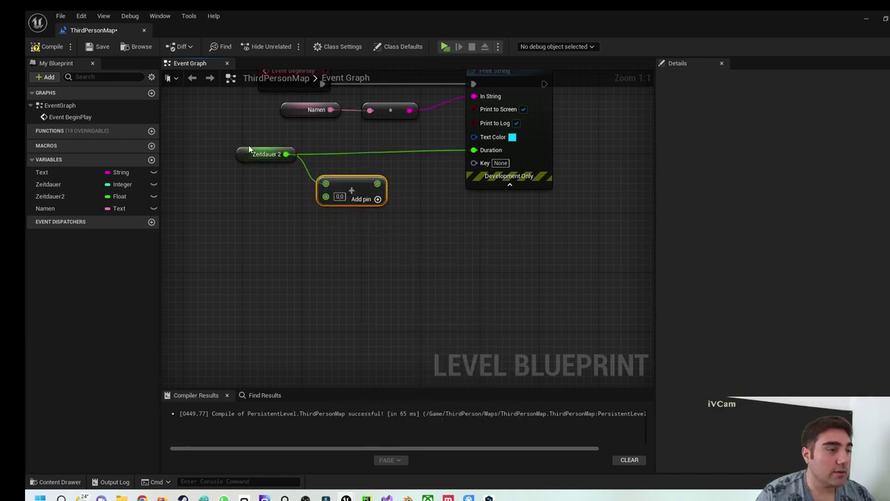
left_click(249, 152)
left_click(362, 181)
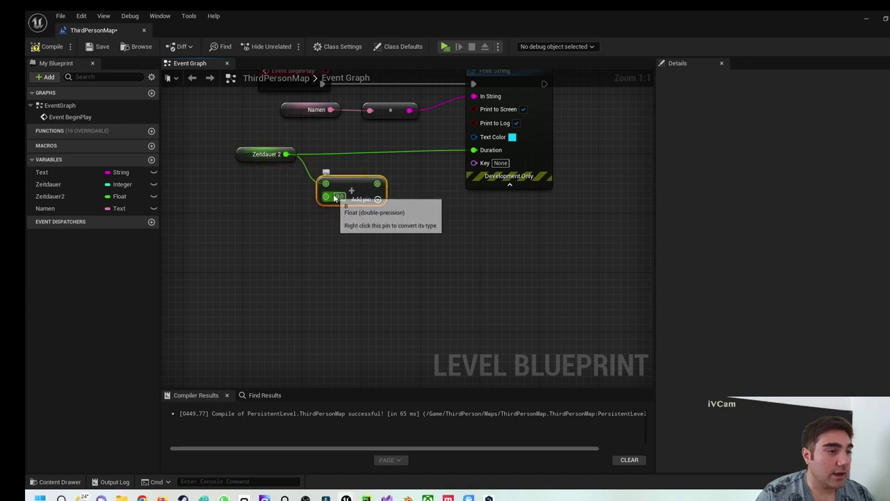
left_click(339, 197)
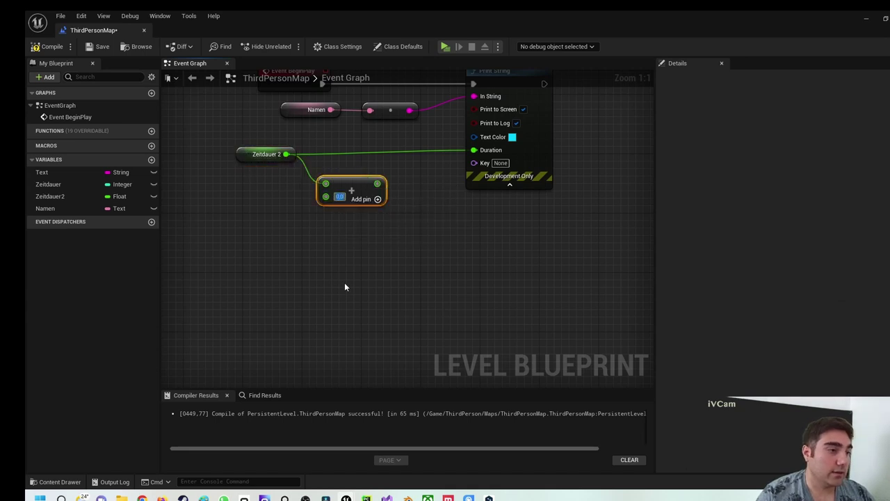
type("2.5")
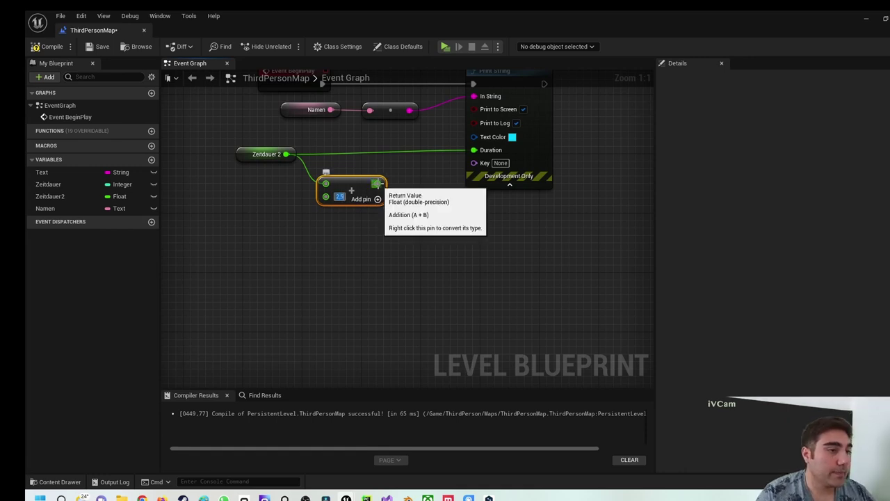
left_click_drag(376, 183, 474, 150)
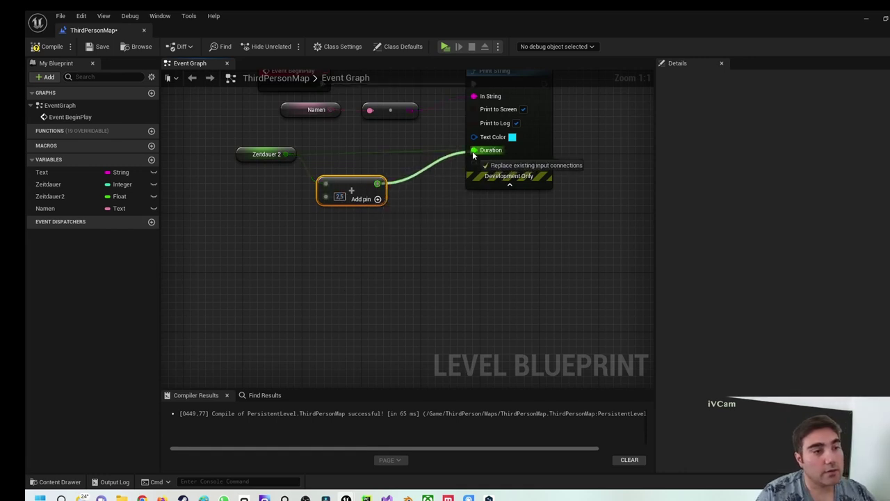
Step: Compile the level blueprint and play-test the longer message duration
right_click_drag(446, 189, 434, 243)
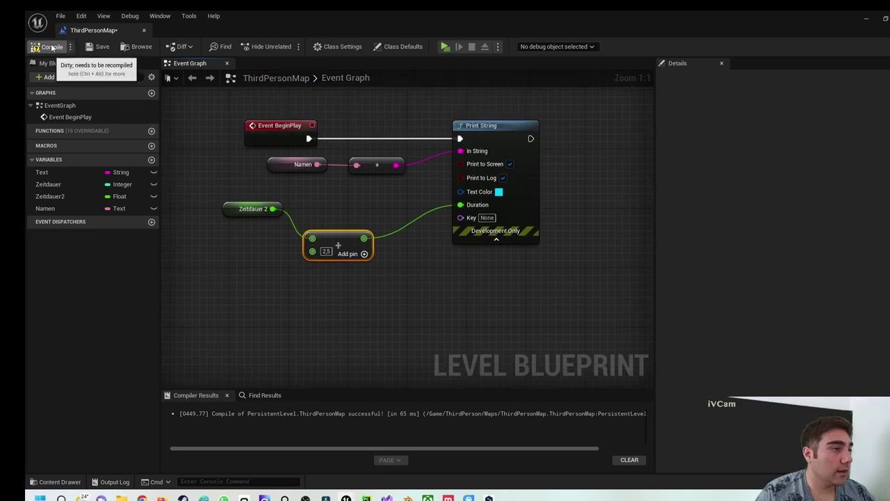
left_click(46, 46)
left_click(445, 46)
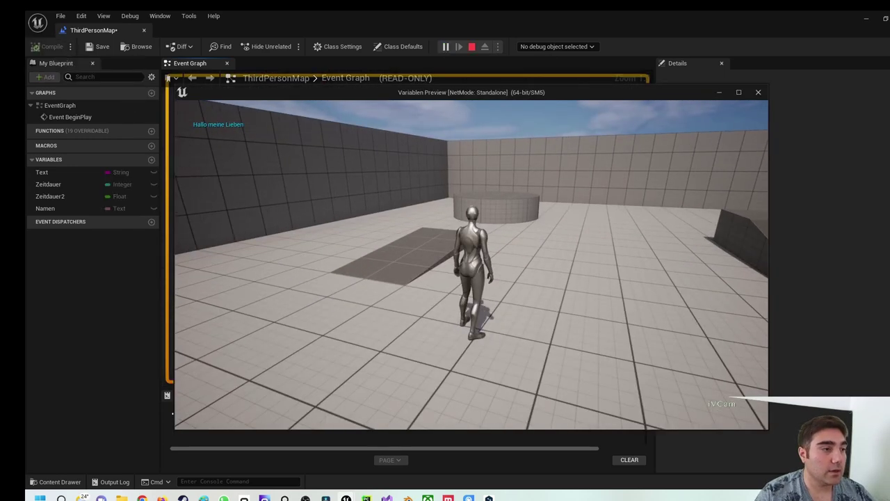
key("Escape")
left_click(228, 209)
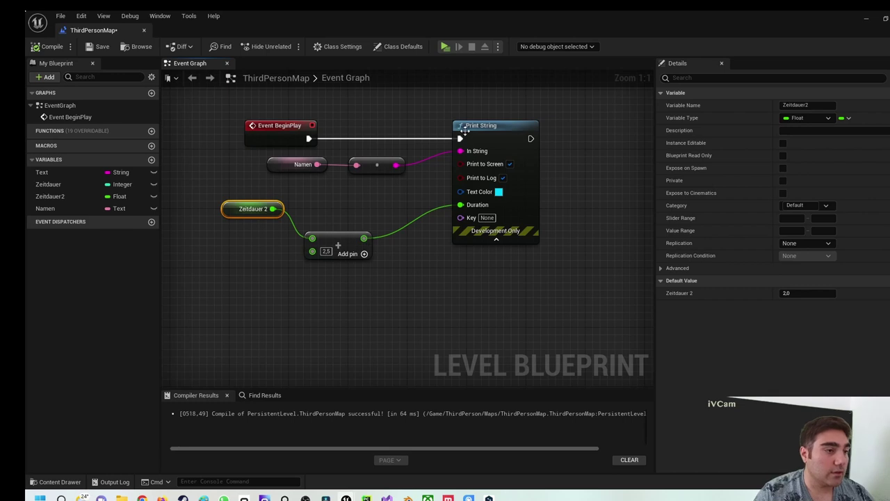
Step: Connect the Add node's sum to Print String's In String via a Float-to-String conversion
left_click_drag(487, 127, 517, 126)
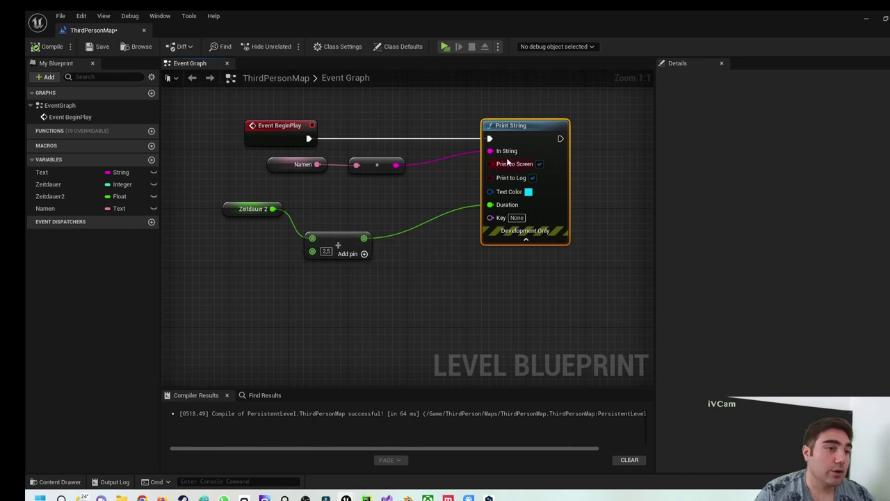
left_click_drag(364, 238, 492, 157)
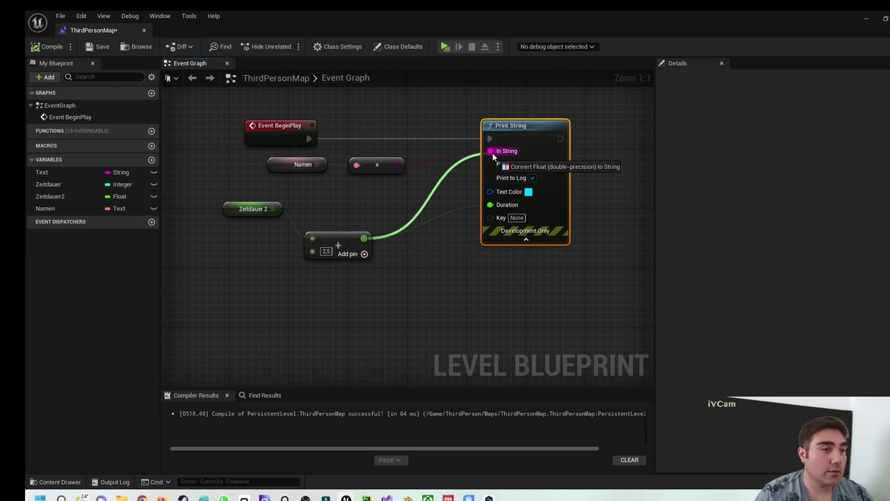
left_click_drag(492, 156, 493, 157)
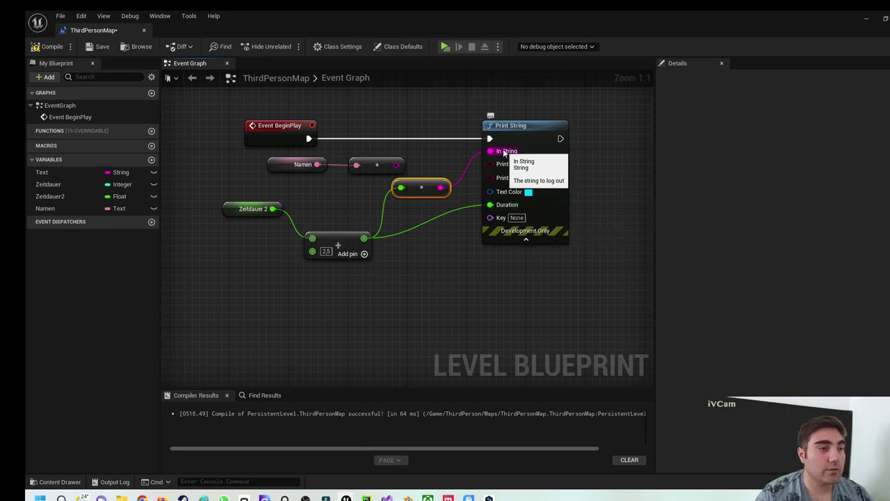
Step: Compile the level blueprint and launch play mode, moving the character with W
left_click(43, 46)
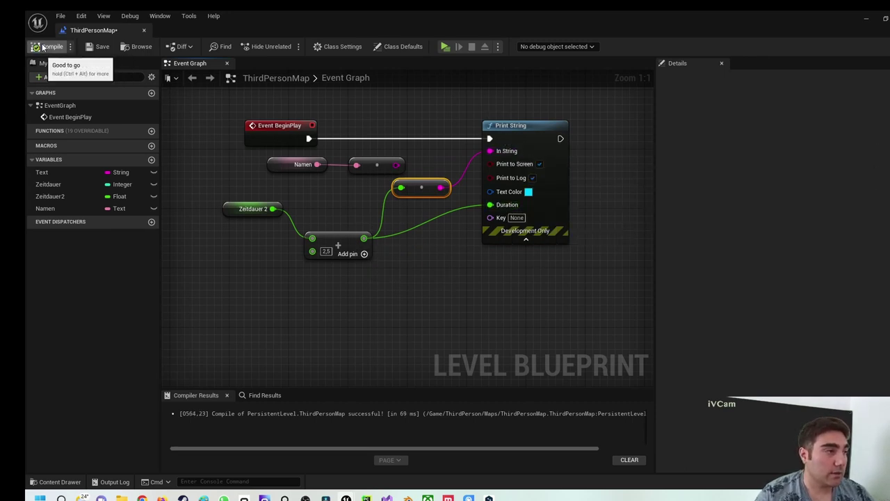
left_click(444, 45)
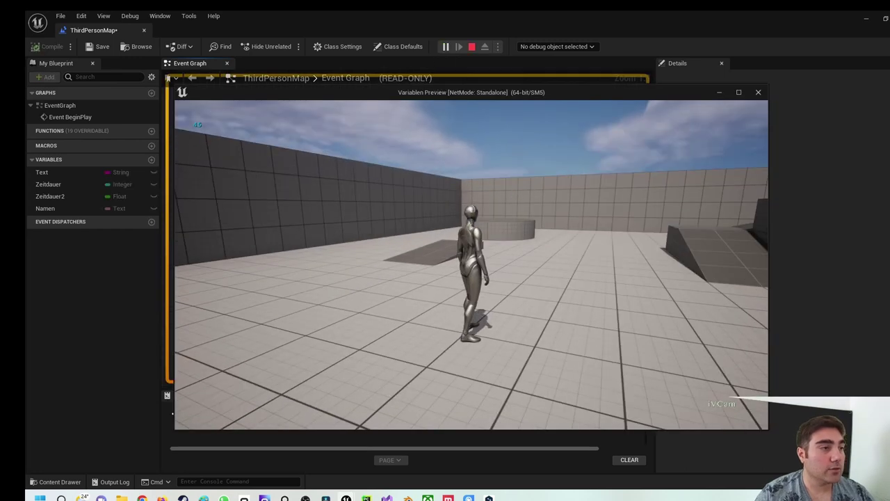
key("w")
key("w")
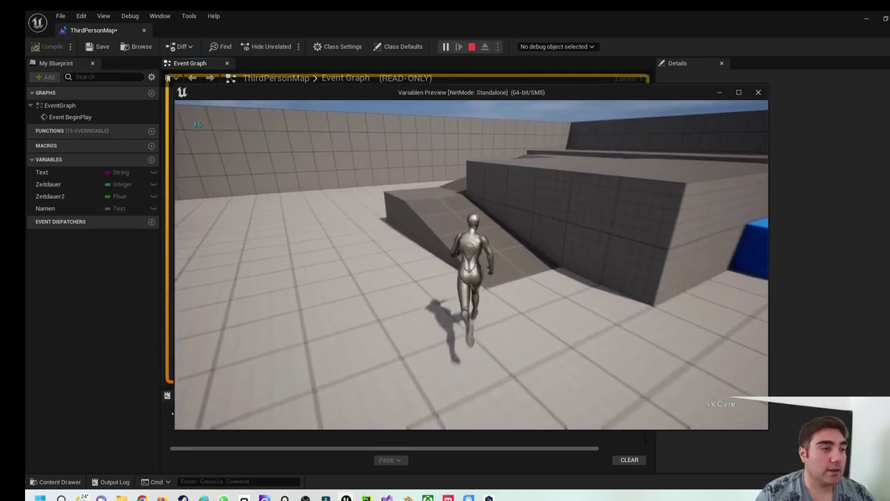
Step: Stop the preview and add three extra input pins to the Add node
key("Escape")
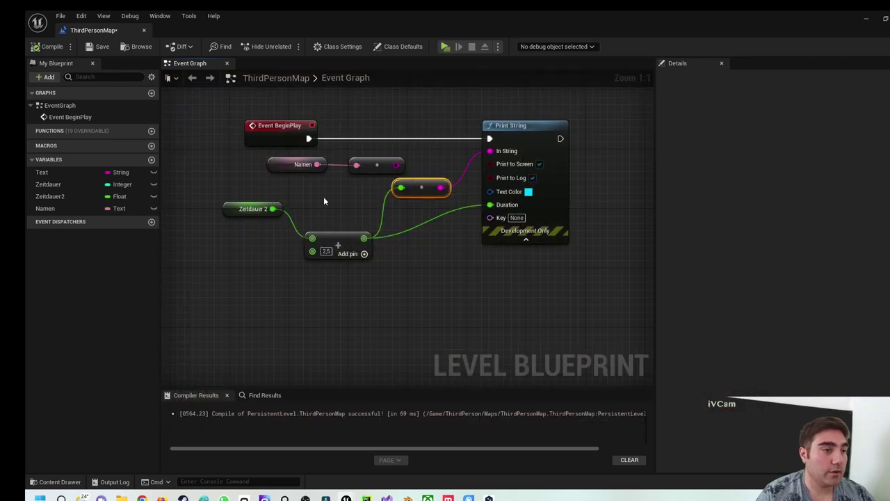
left_click(224, 209)
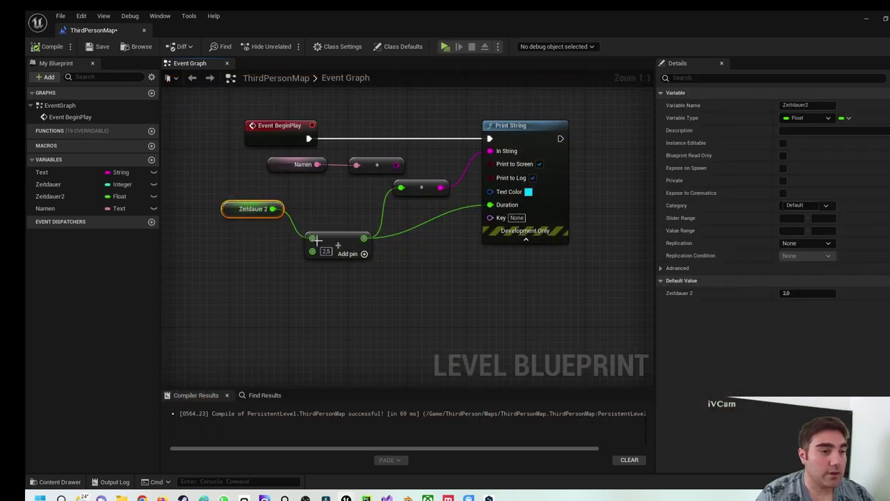
left_click(351, 258)
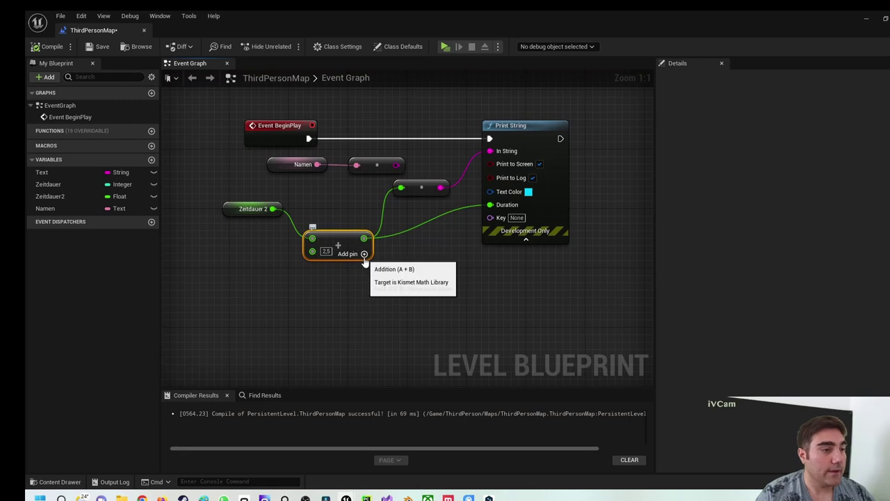
left_click(363, 262)
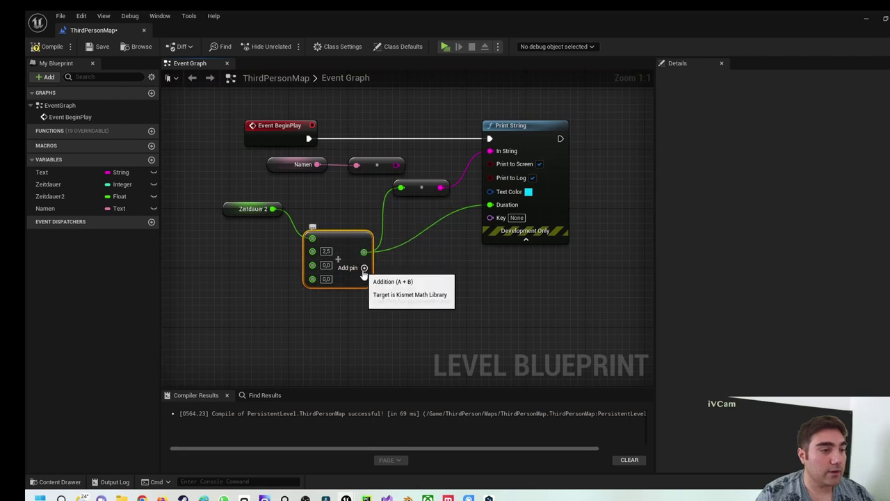
left_click(363, 269)
left_click(364, 275)
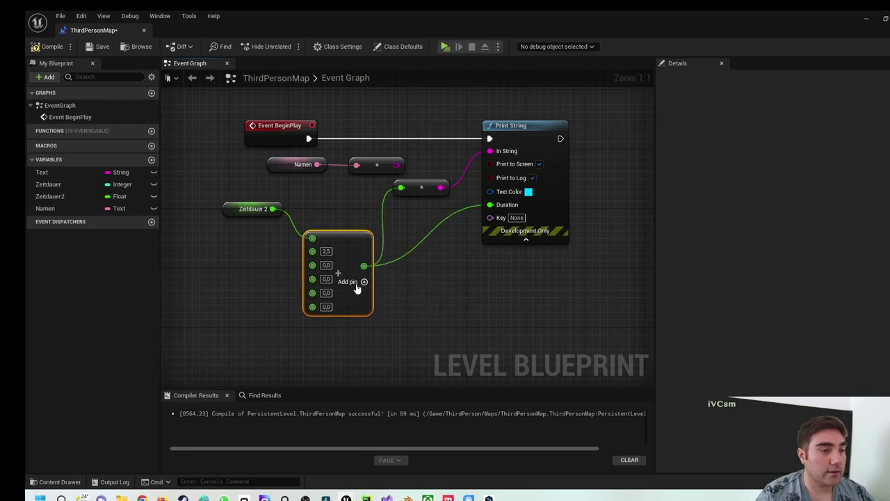
Step: Enter 1, 2, 9 and 100 into the Add node's additional inputs
left_click(327, 265)
type("1")
key("Tab")
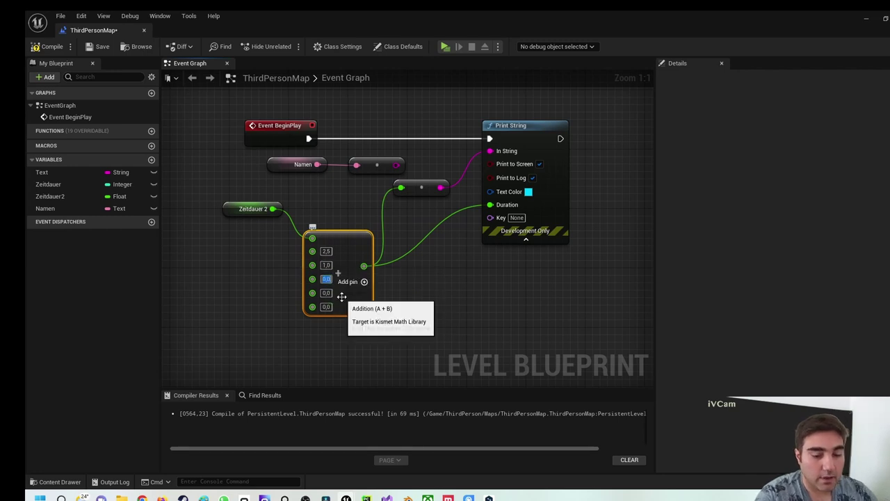
type("2")
key("Tab")
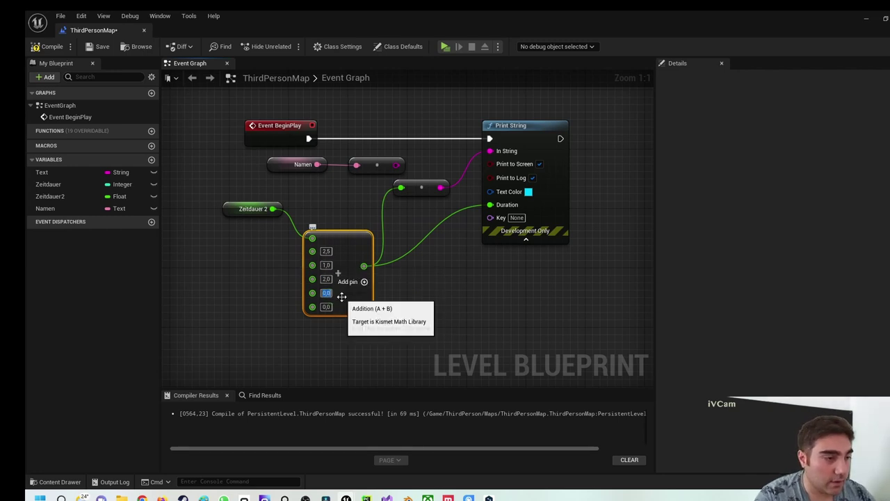
type("9")
key("Tab")
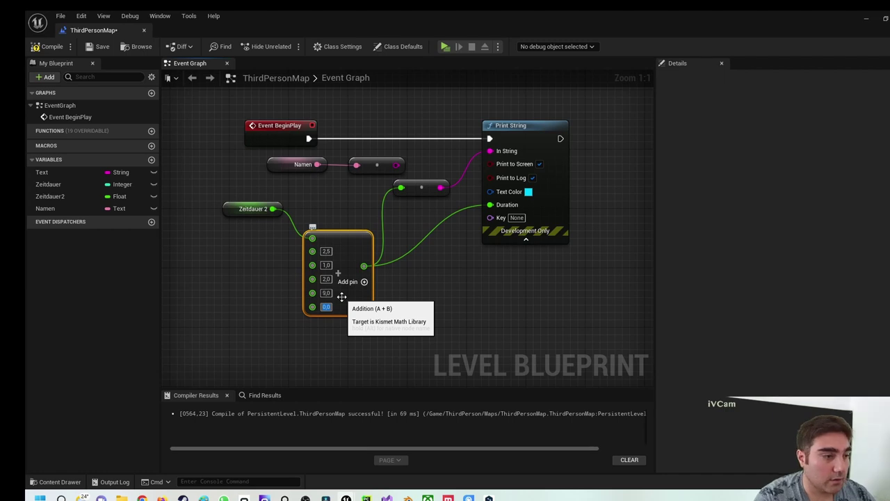
type("100")
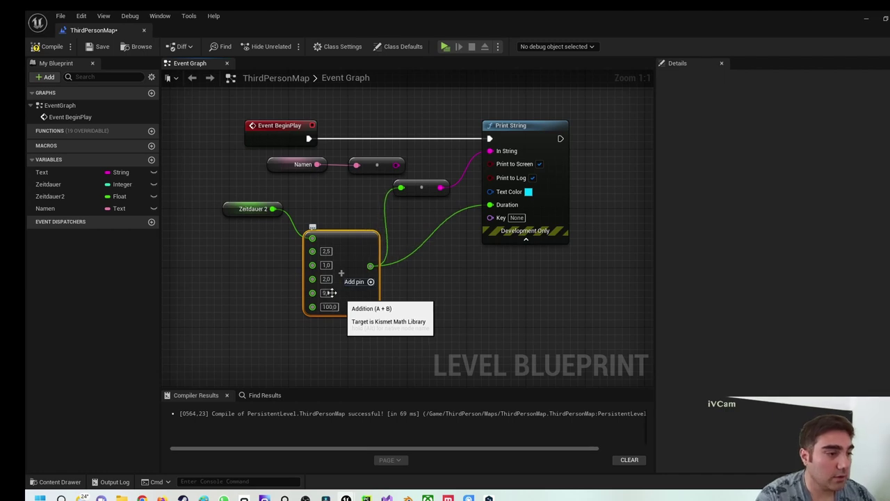
key("Return")
Step: Compile and play-test, confirming the printed total of 116.5
left_click(42, 47)
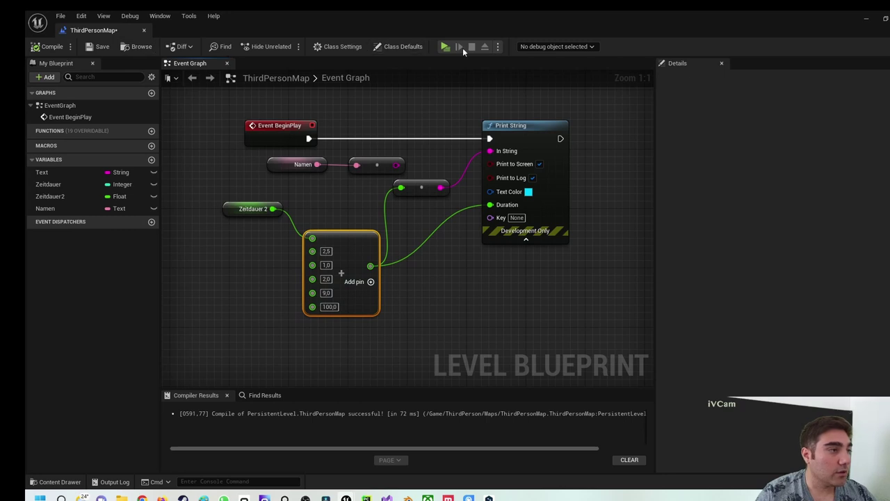
left_click(445, 47)
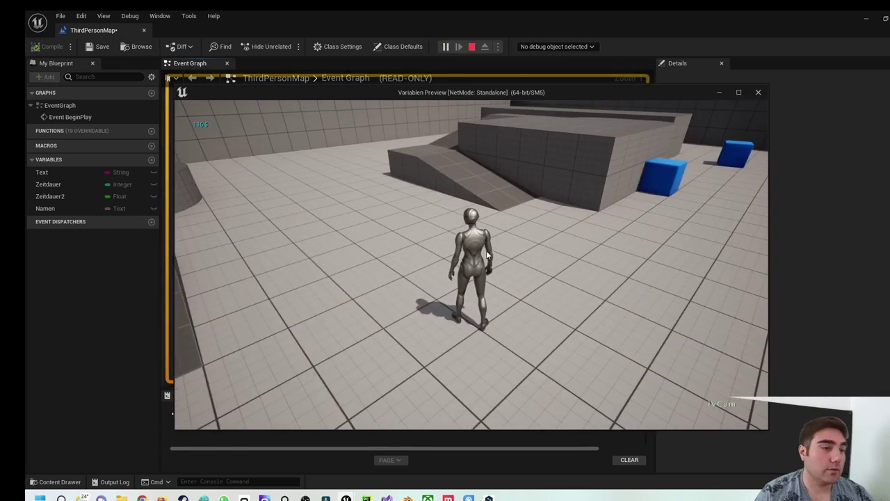
key("Escape")
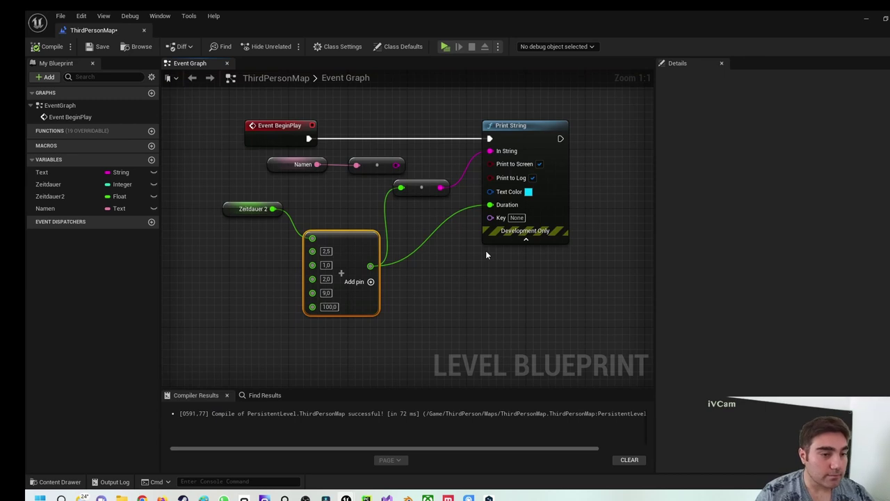